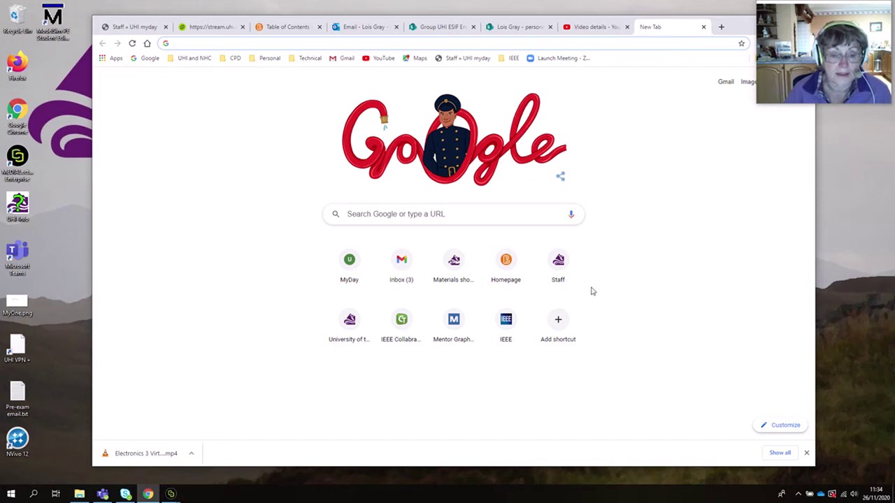
# - Search Google for "simulink online" and start Simulink Online from the MathWorks product page
pyautogui.click(379, 220)
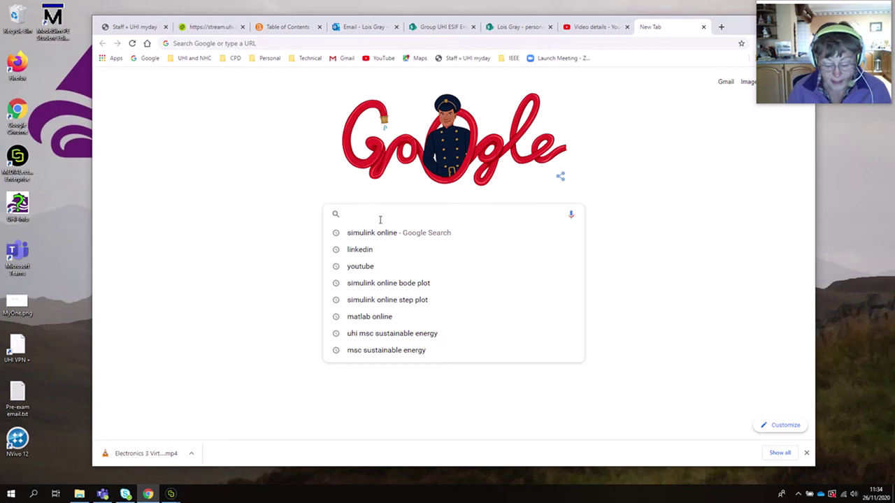
pyautogui.write('sim')
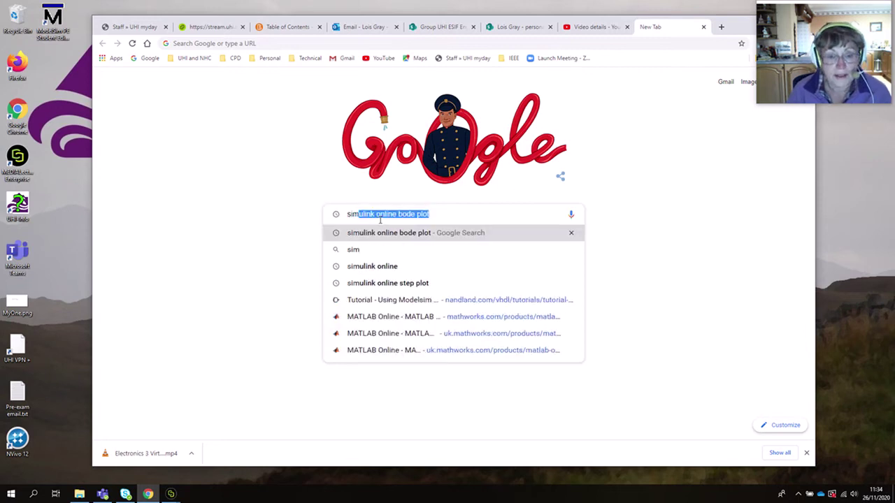
pyautogui.write('ulink online')
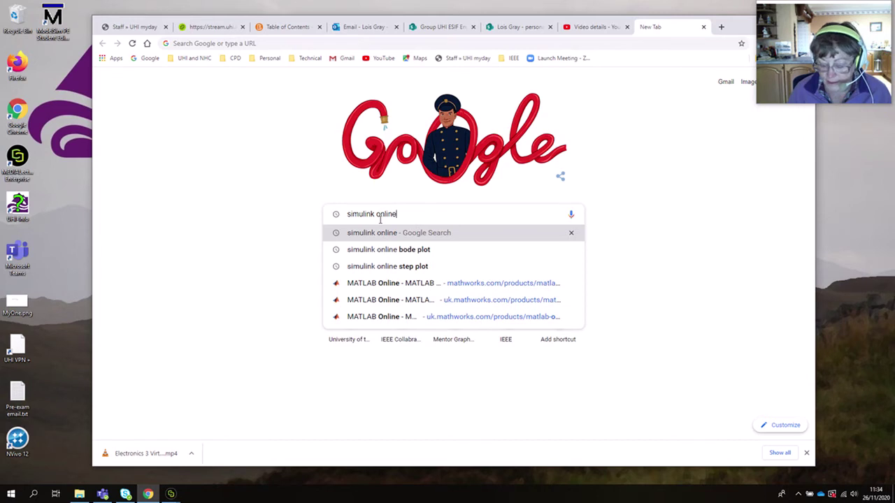
pyautogui.press('Return')
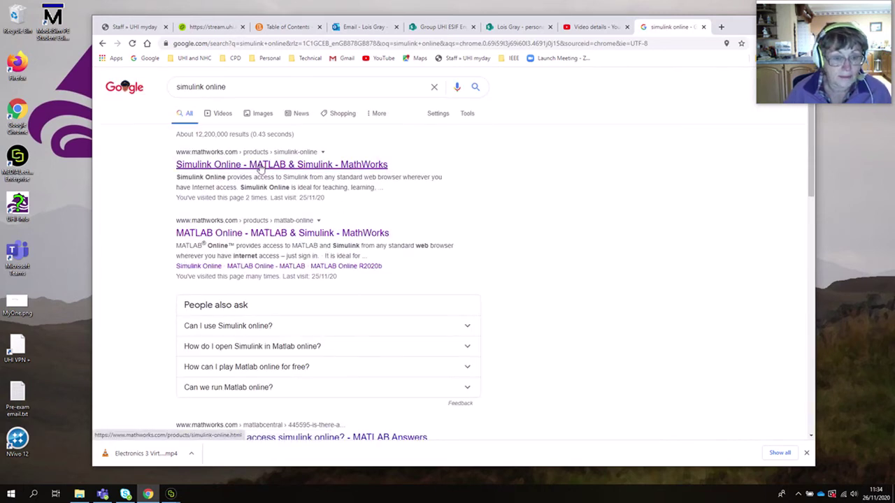
pyautogui.click(260, 166)
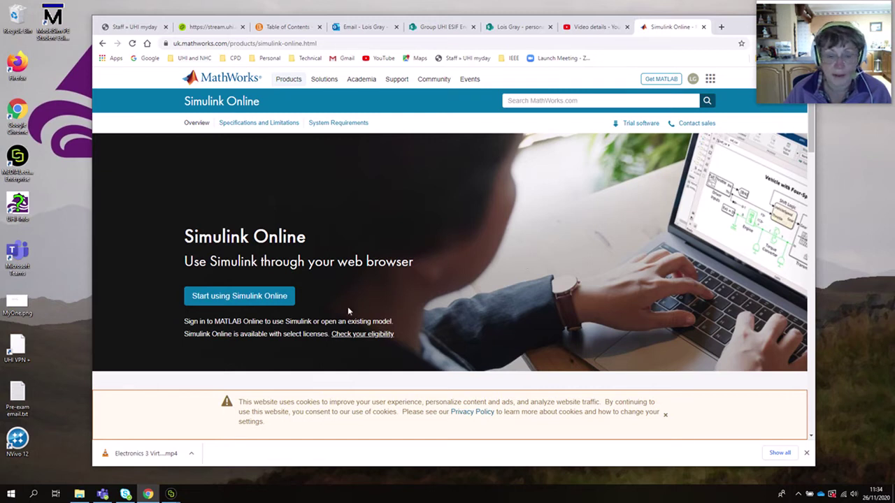
pyautogui.click(235, 298)
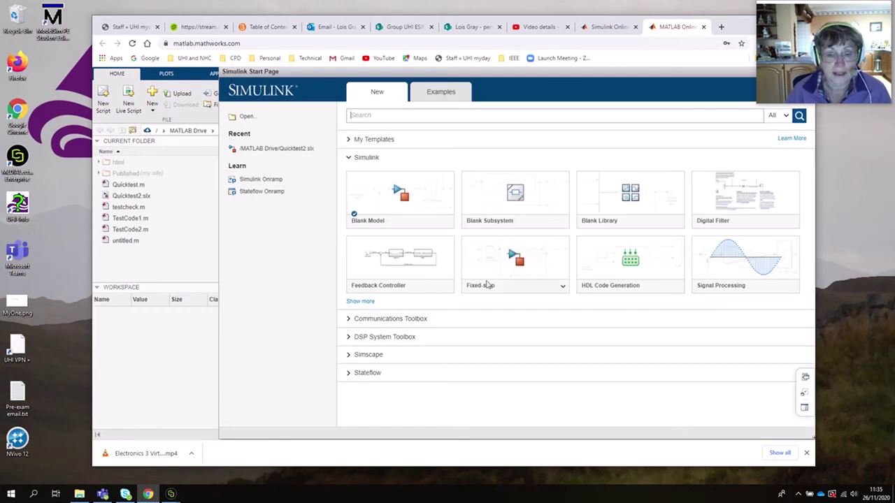
# - Create a blank Simulink model, then enlarge its window and move it up over the MATLAB workspace
pyautogui.moveTo(412, 205)
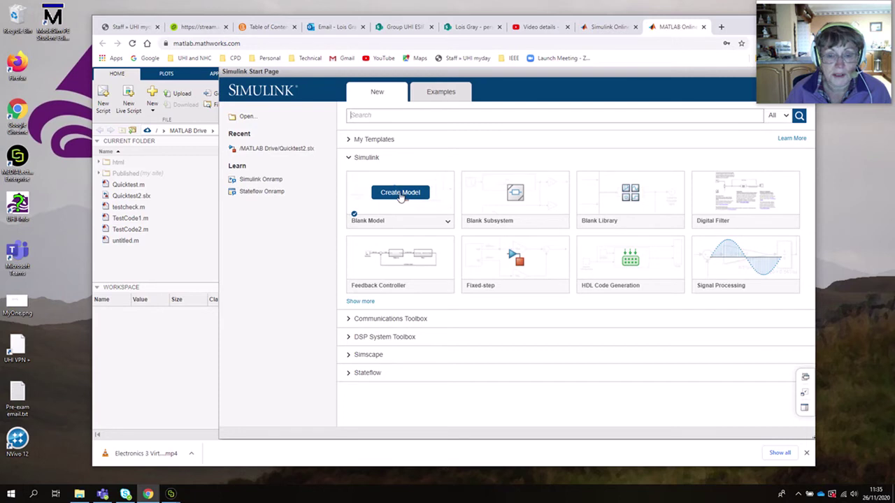
pyautogui.click(401, 194)
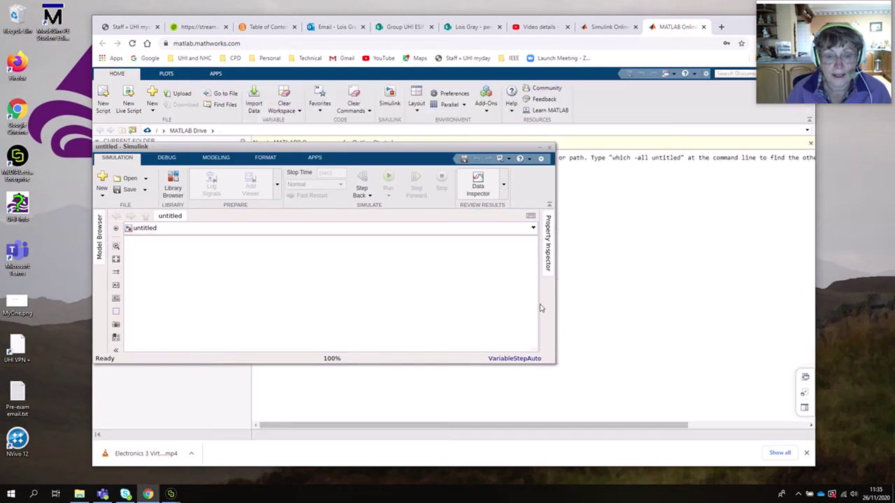
pyautogui.moveTo(553, 358); pyautogui.dragTo(665, 411)
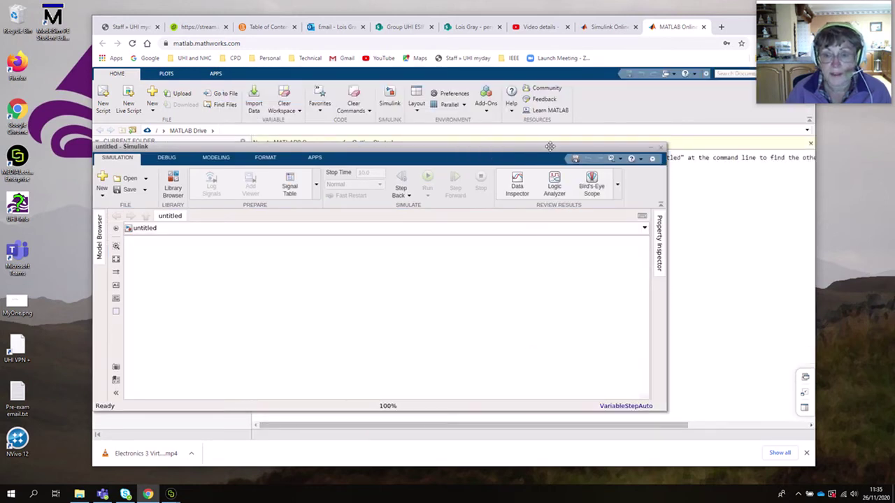
pyautogui.moveTo(551, 145); pyautogui.dragTo(623, 90)
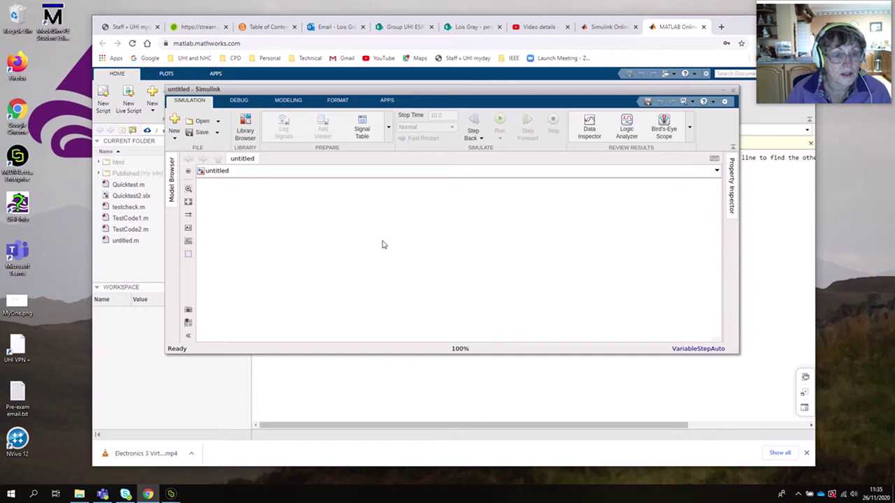
# - Add a Transfer Fcn block from the Simulink Continuous library to the middle of the model canvas
pyautogui.click(244, 127)
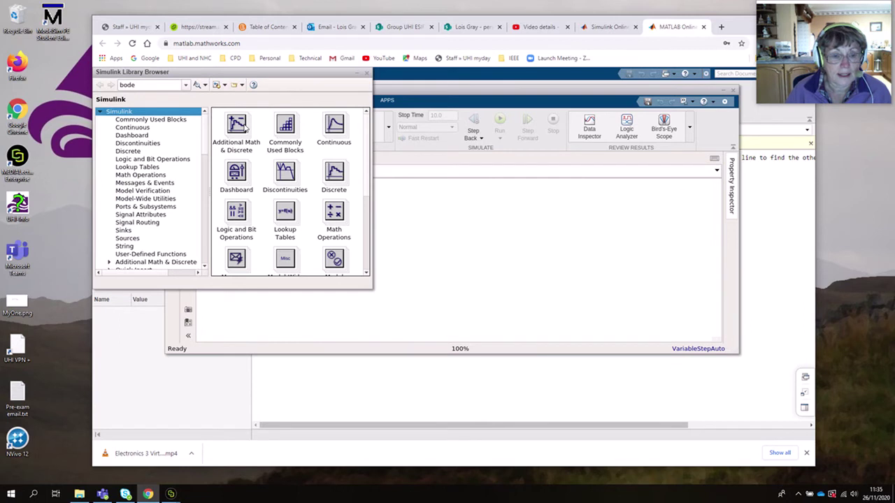
pyautogui.click(140, 130)
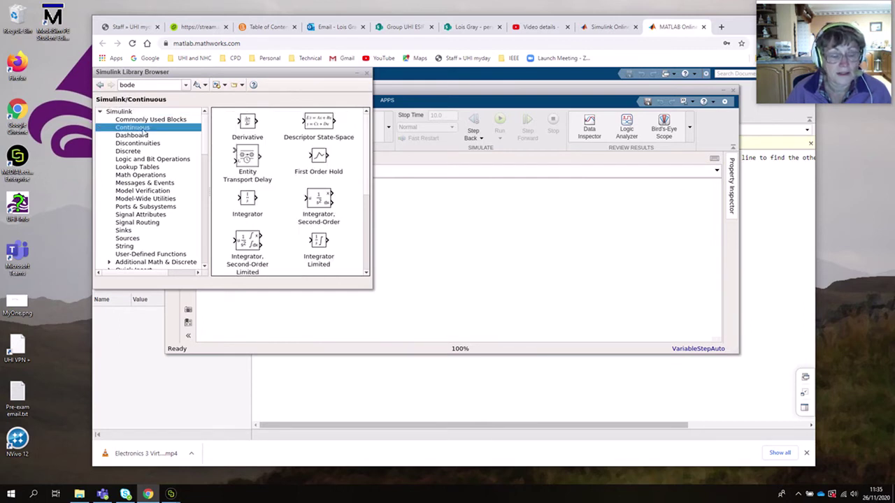
pyautogui.scroll(-1, 338, 205)
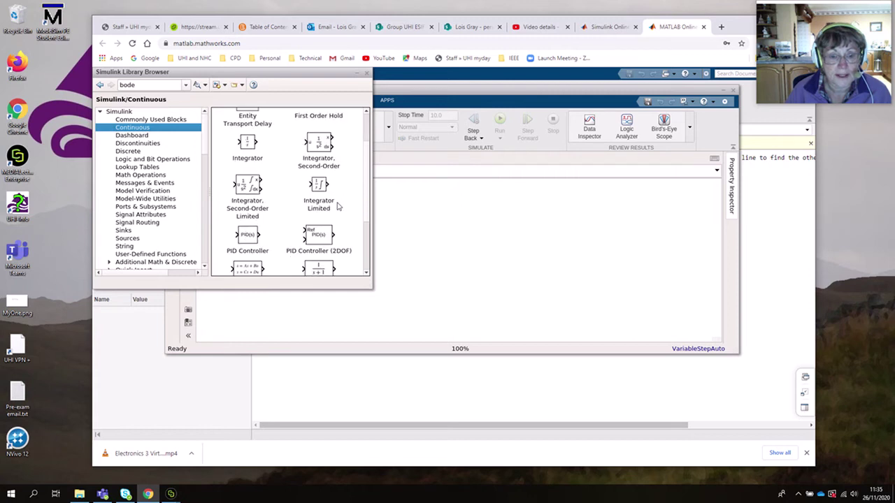
pyautogui.scroll(-3, 338, 205)
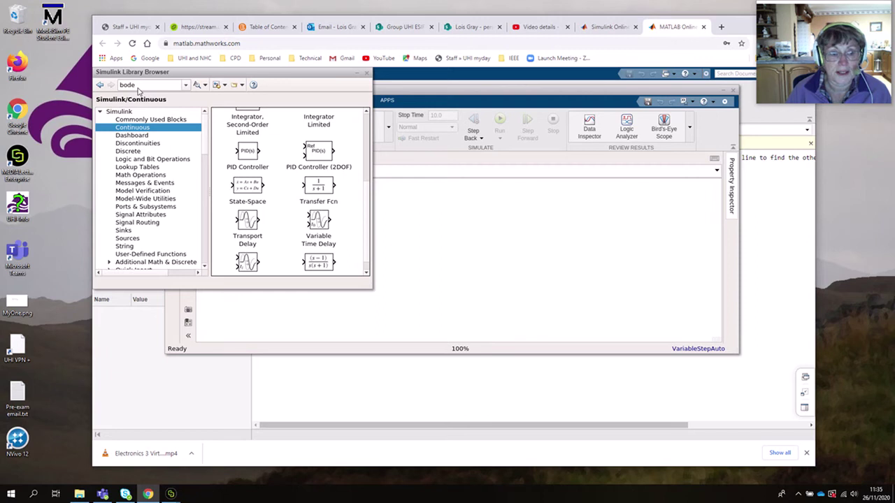
pyautogui.click(317, 186)
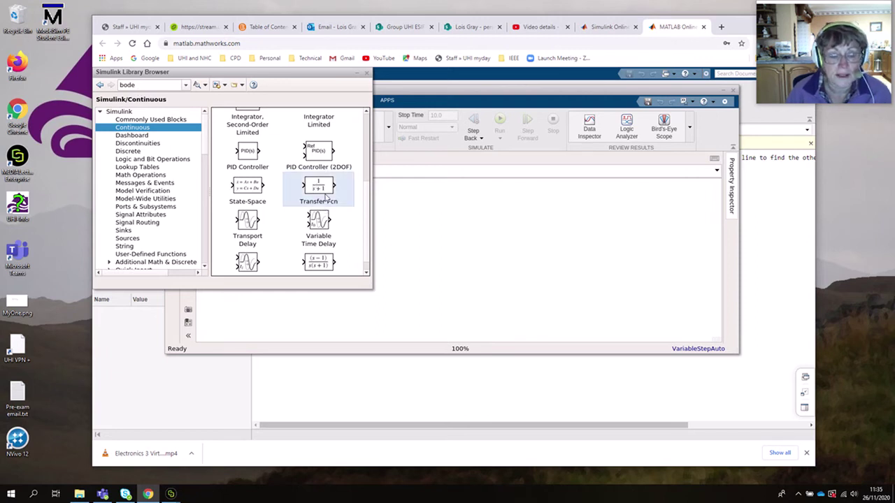
pyautogui.moveTo(320, 191); pyautogui.dragTo(497, 264)
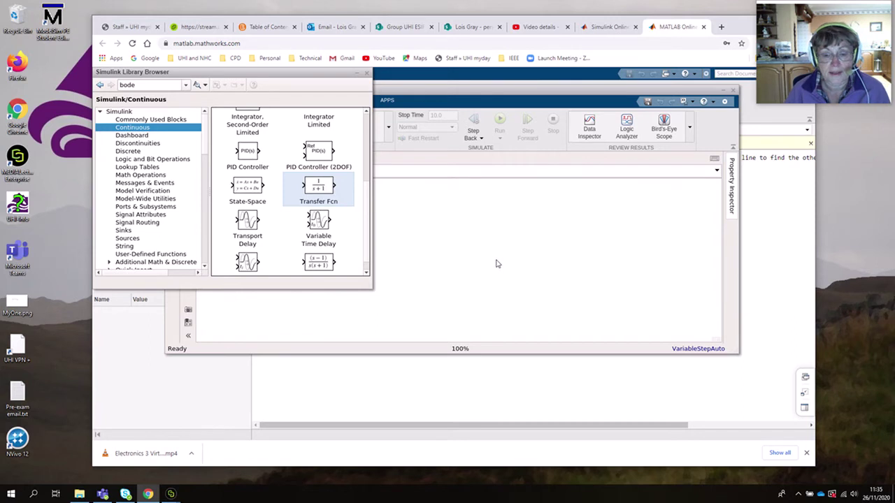
pyautogui.moveTo(497, 264); pyautogui.dragTo(495, 263)
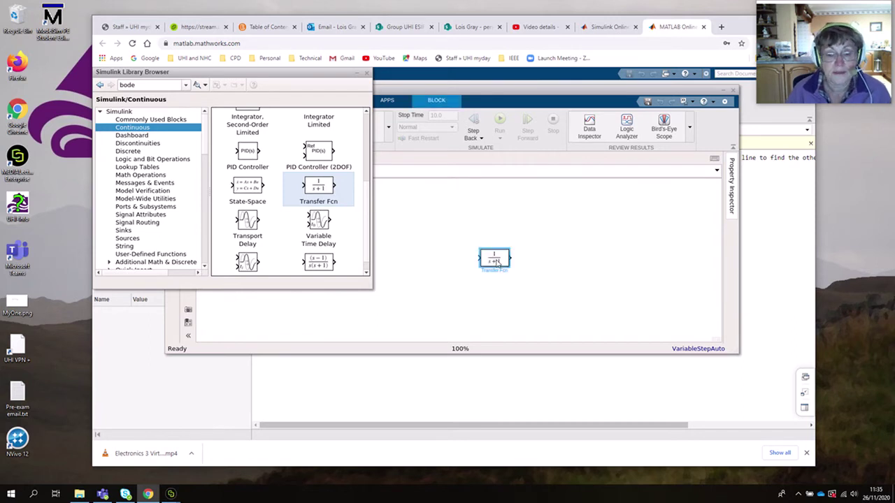
# - Enlarge the Transfer Fcn block on the canvas to about twice its size
pyautogui.click(556, 271)
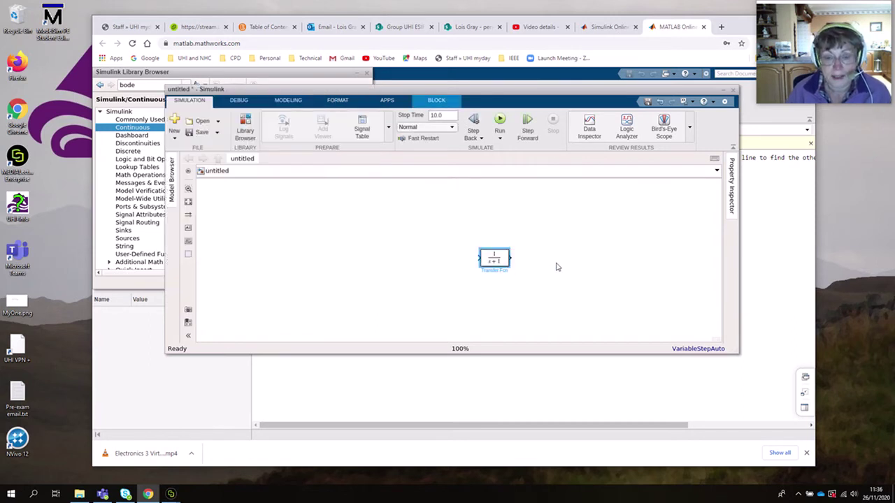
pyautogui.click(510, 268)
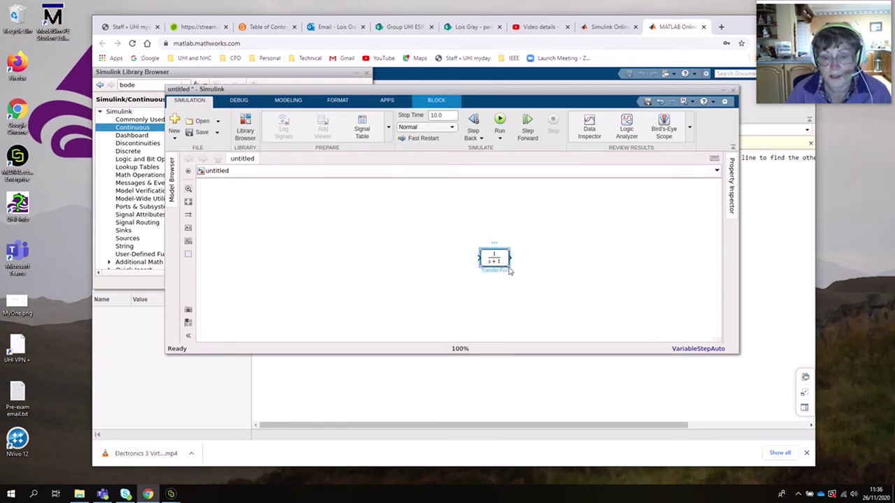
pyautogui.moveTo(510, 272); pyautogui.dragTo(537, 296)
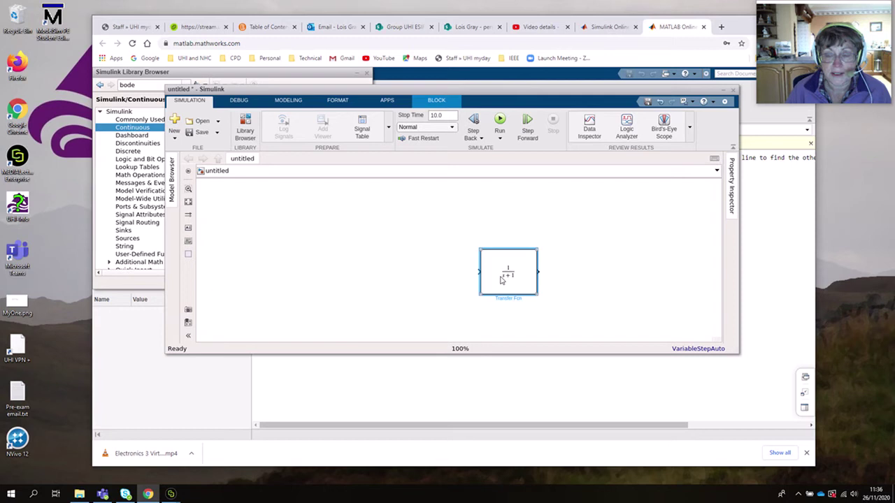
pyautogui.click(614, 283)
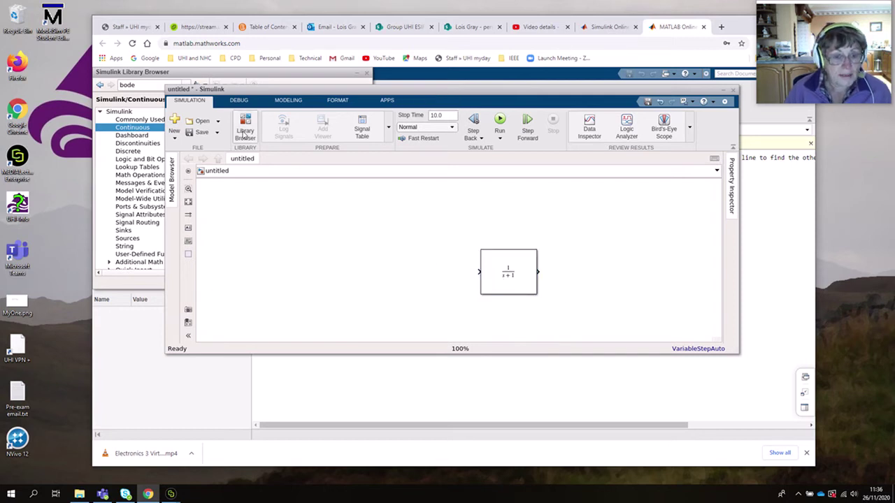
# - Add an In1 block from the Sources library on the input side of the Transfer Fcn block
pyautogui.click(245, 133)
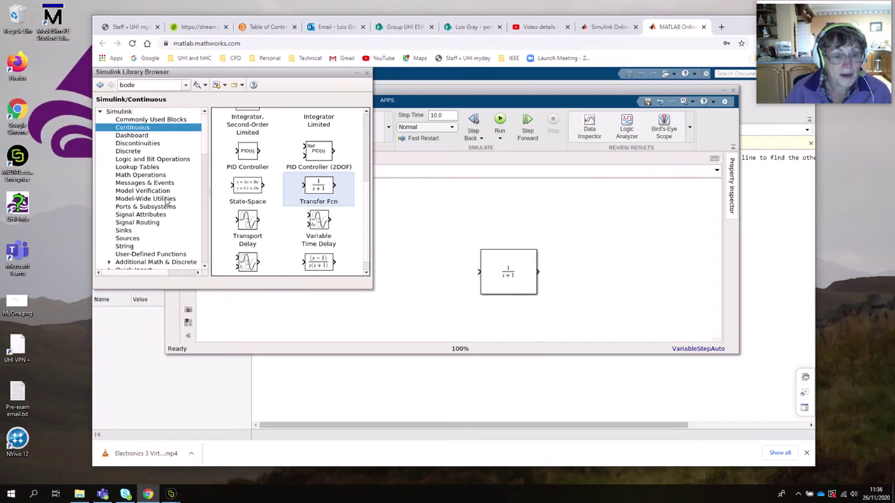
pyautogui.click(128, 238)
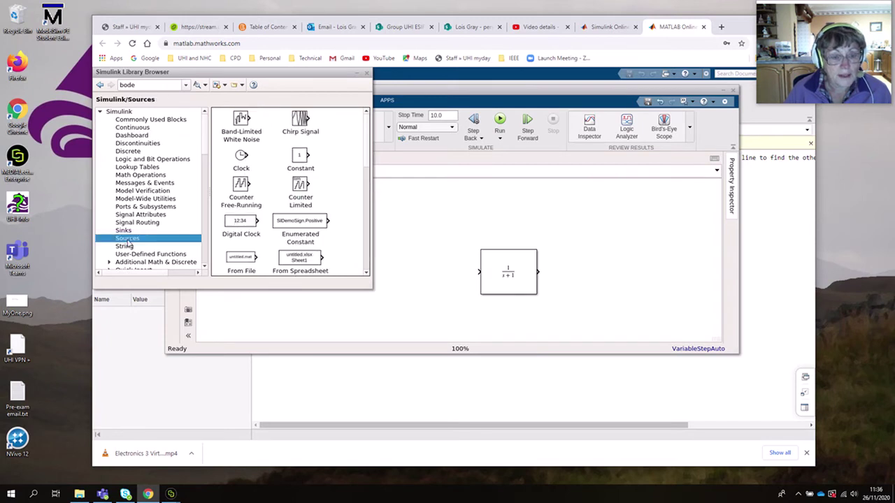
pyautogui.scroll(-3, 329, 189)
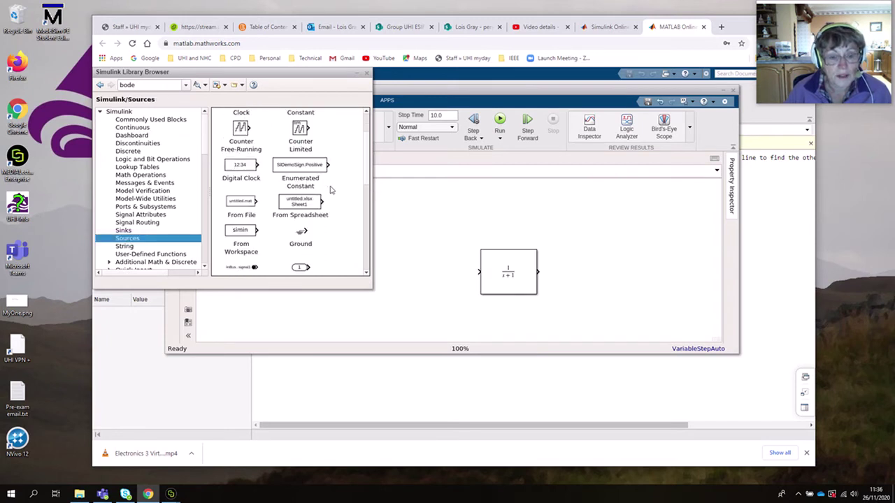
pyautogui.click(302, 242)
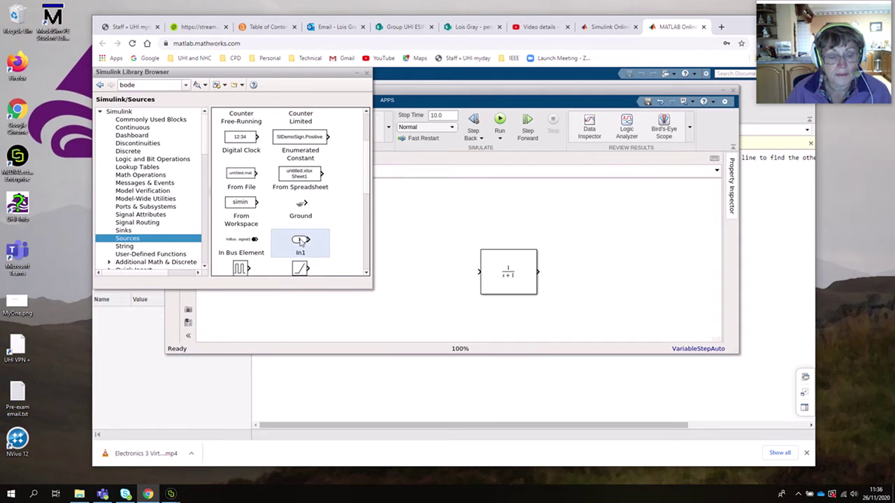
pyautogui.moveTo(301, 242); pyautogui.dragTo(412, 278)
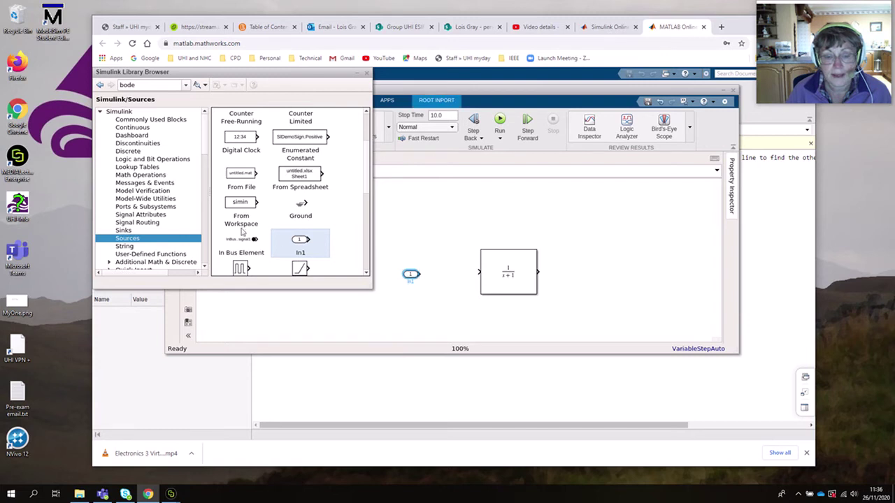
# - Add an Out1 block from the Sinks library on the output side of the Transfer Fcn block
pyautogui.click(127, 231)
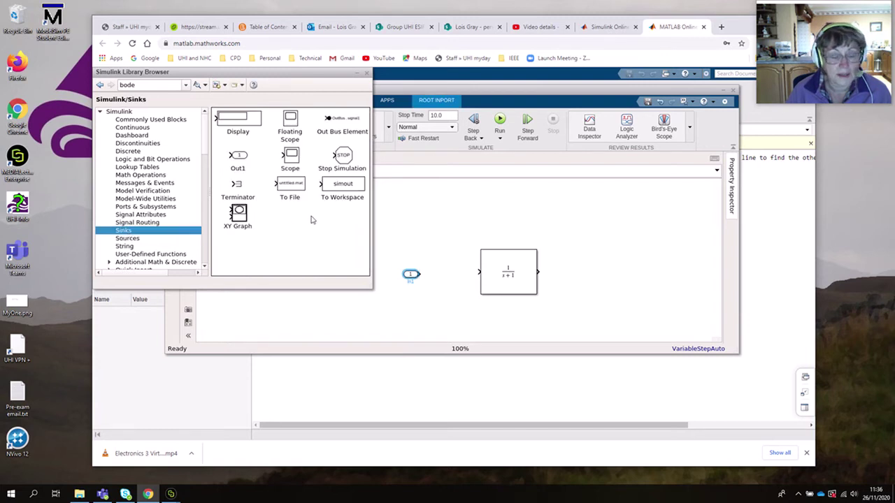
pyautogui.click(243, 160)
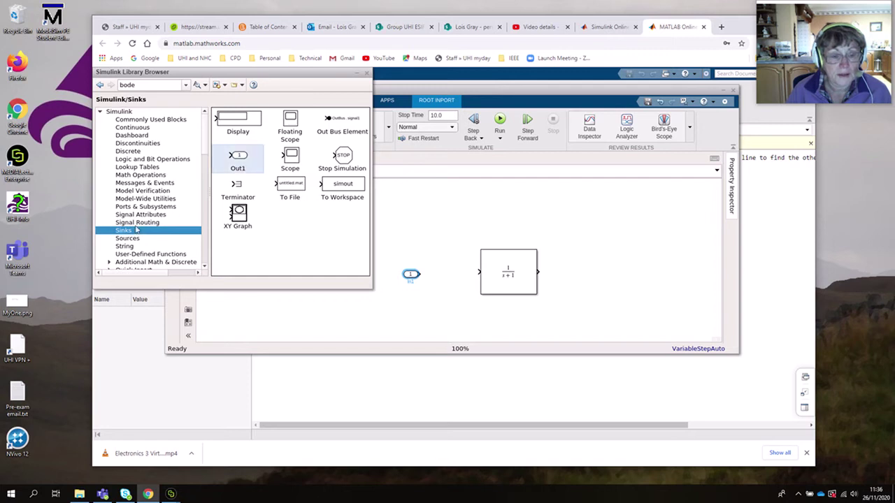
pyautogui.moveTo(239, 160); pyautogui.dragTo(584, 276)
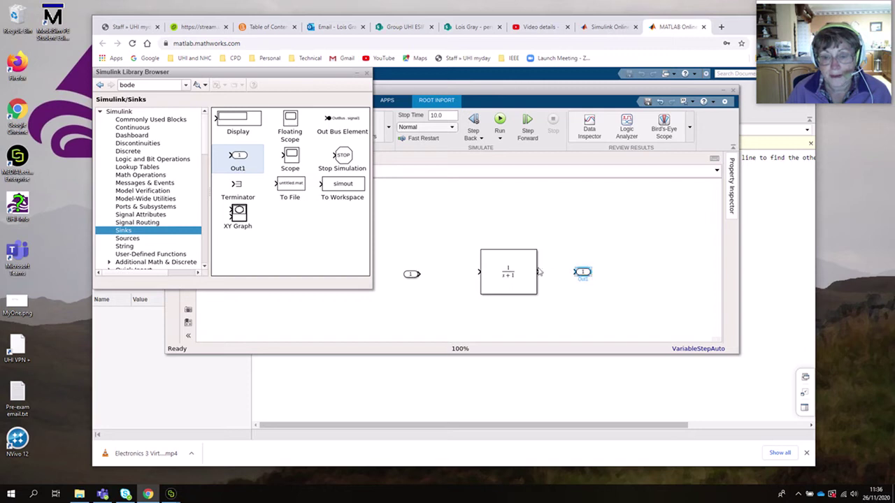
# - Connect the Transfer Fcn output to Out1 and In1 to the Transfer Fcn input
pyautogui.click(538, 272)
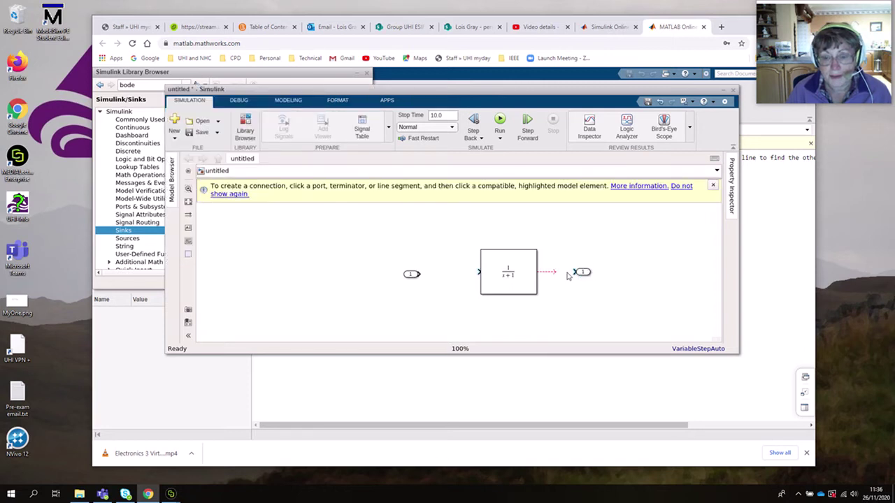
pyautogui.click(577, 272)
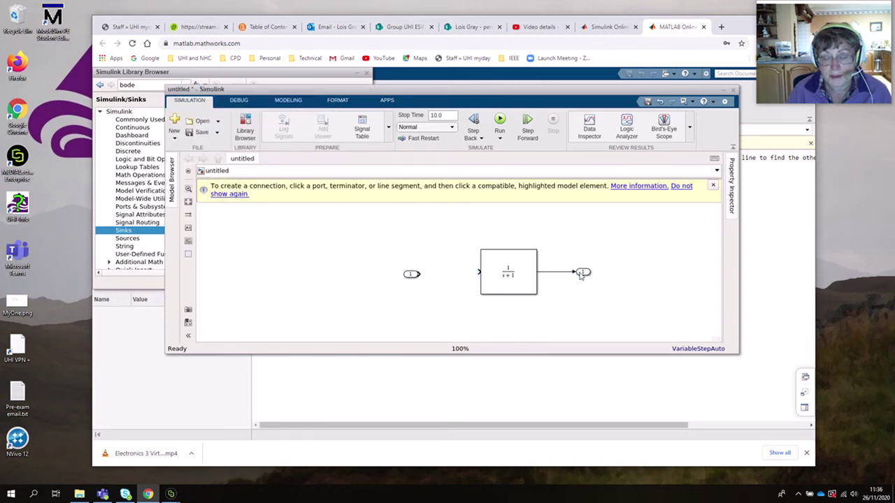
pyautogui.click(419, 275)
pyautogui.click(480, 276)
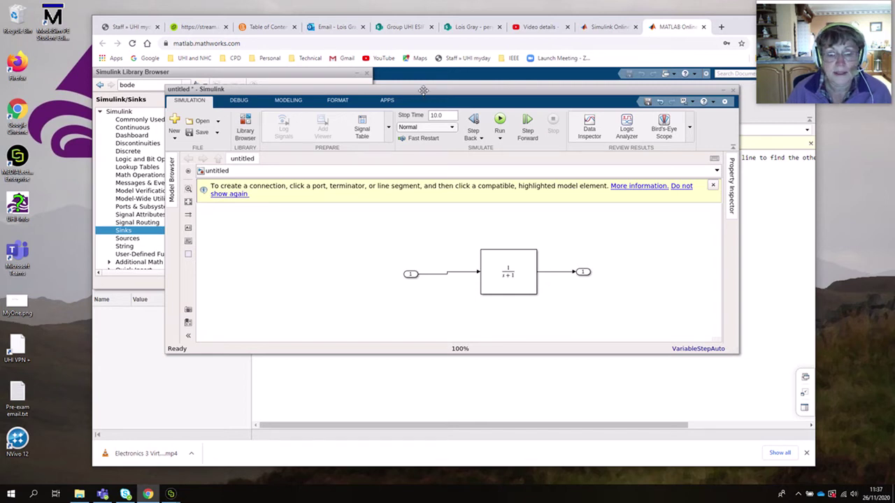
# - Close the Library Browser and reposition the model window clear of the MATLAB file list
pyautogui.moveTo(423, 90); pyautogui.dragTo(430, 173)
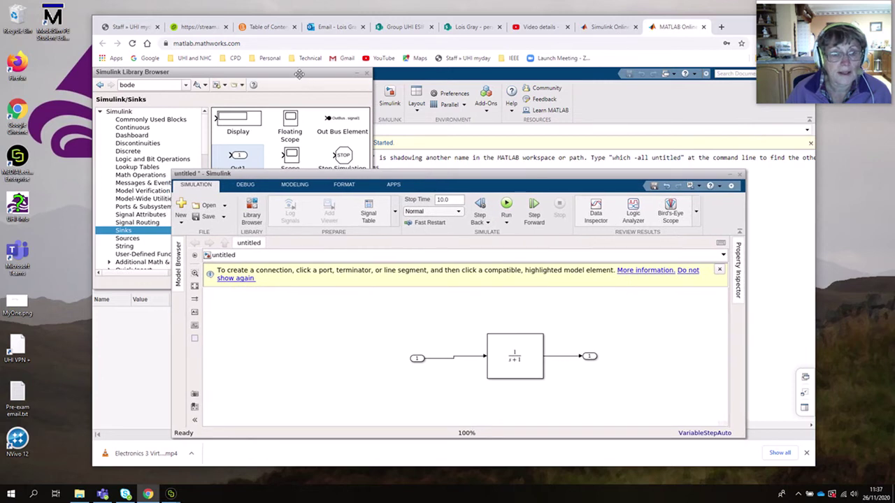
pyautogui.click(368, 73)
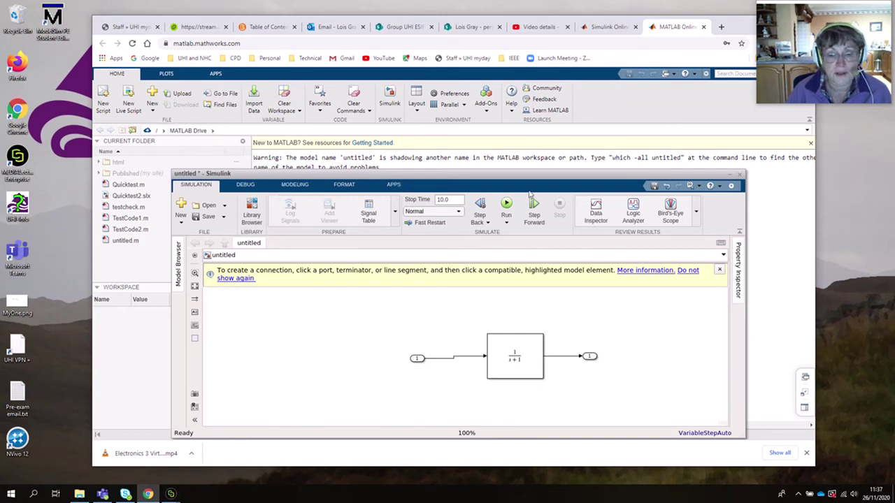
pyautogui.moveTo(537, 176); pyautogui.dragTo(595, 136)
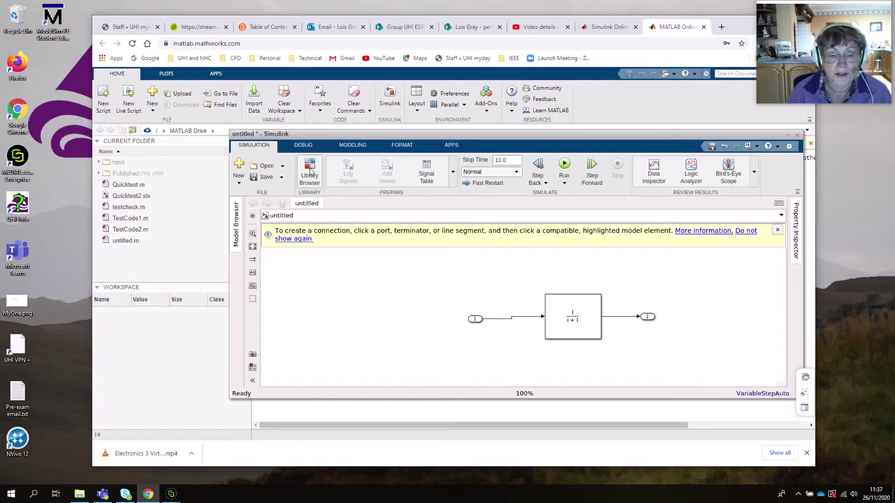
# - Search the block library for "bode" and add a Bode Plot block to the model, below and left of In1
pyautogui.click(310, 173)
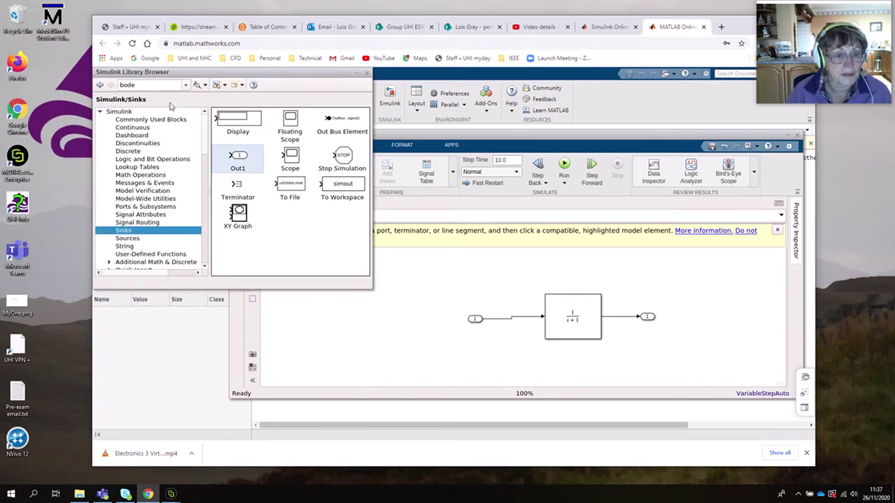
pyautogui.click(146, 87)
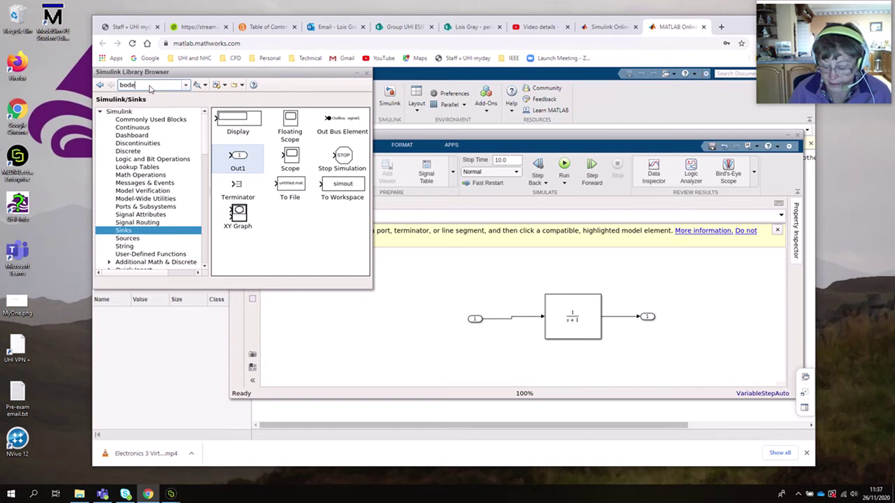
pyautogui.press('Return')
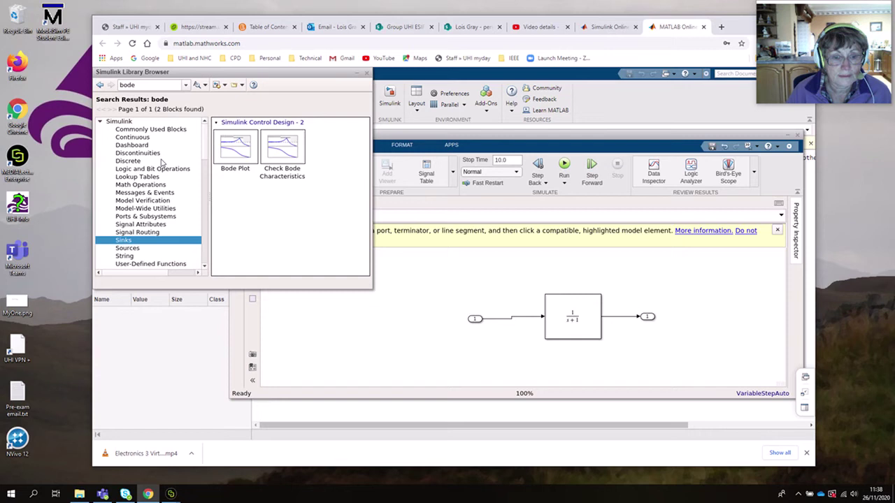
pyautogui.click(236, 147)
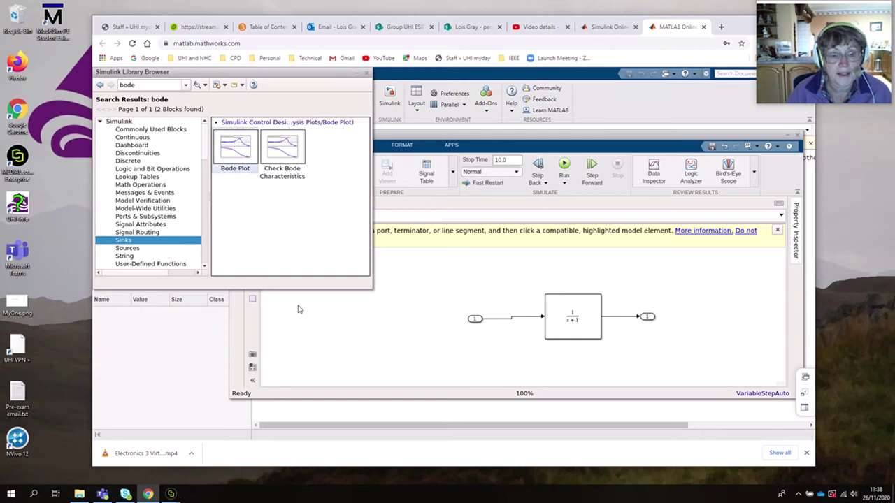
pyautogui.click(375, 352)
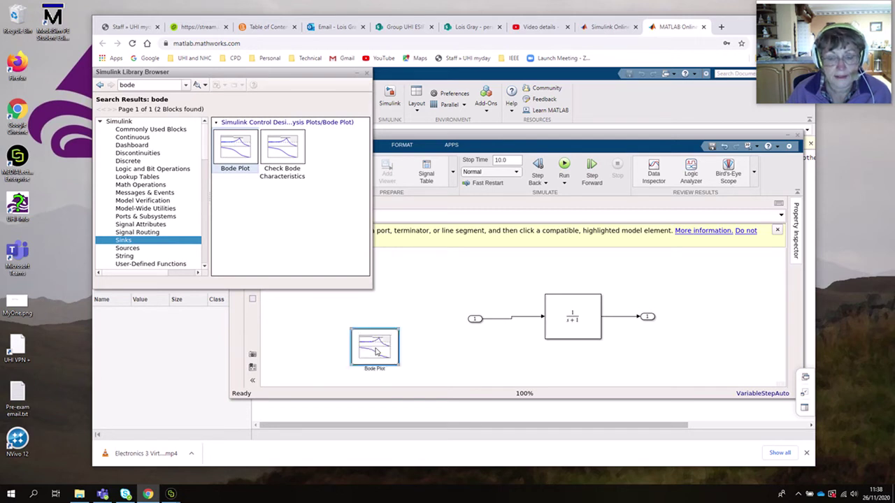
pyautogui.click(412, 295)
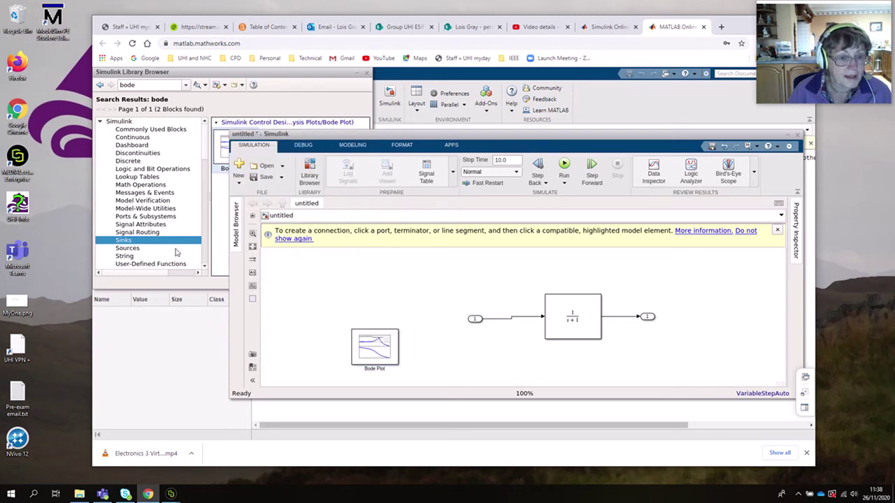
# - Search the block library for "step" and place a Check Linear Step Response Characteristics block from Simulink Control Design above the Bode Plot block
pyautogui.doubleClick(149, 85)
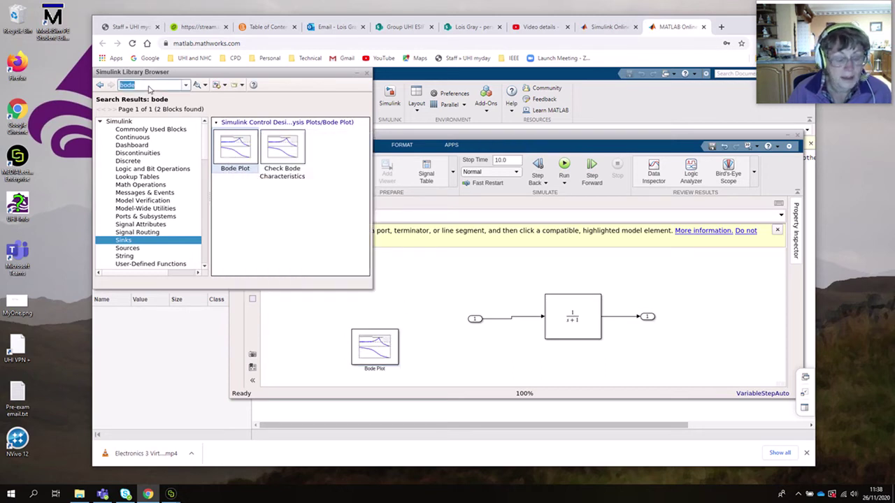
pyautogui.write('step')
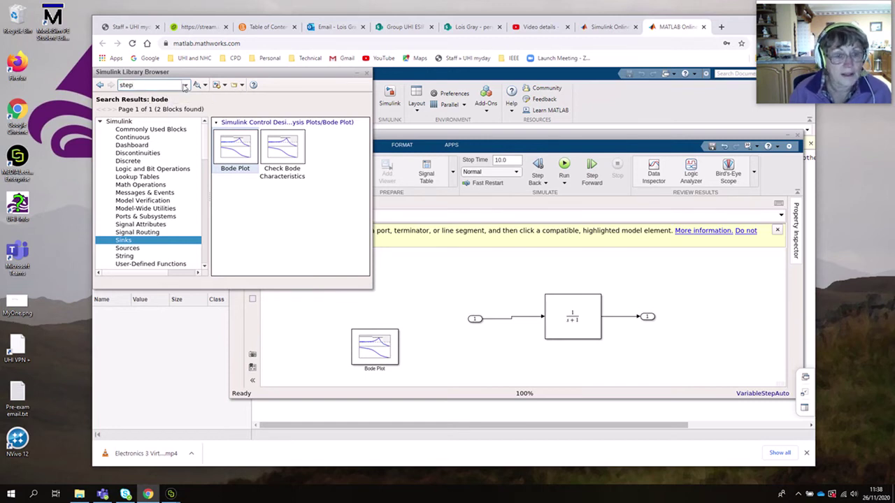
pyautogui.press('Return')
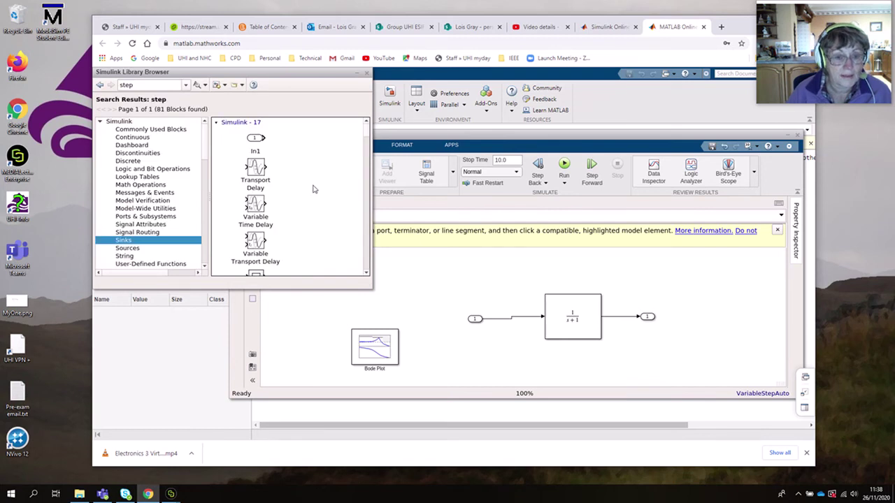
pyautogui.scroll(-10, 313, 189)
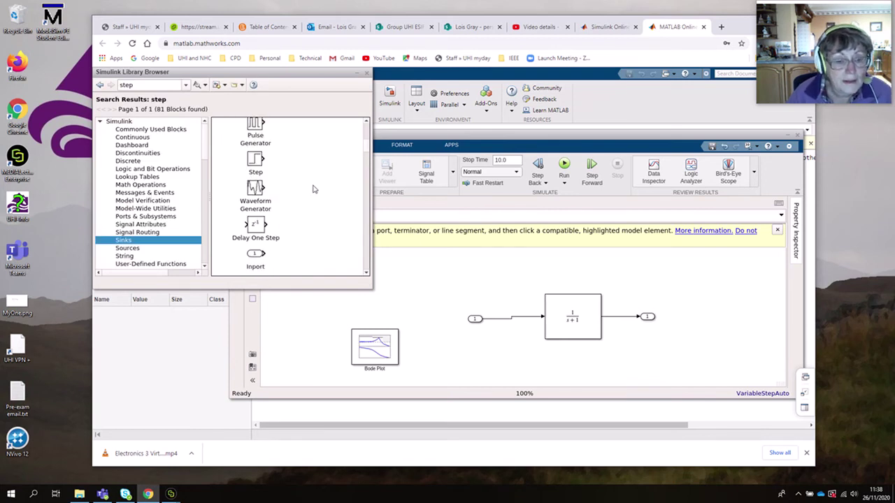
pyautogui.scroll(-10, 314, 188)
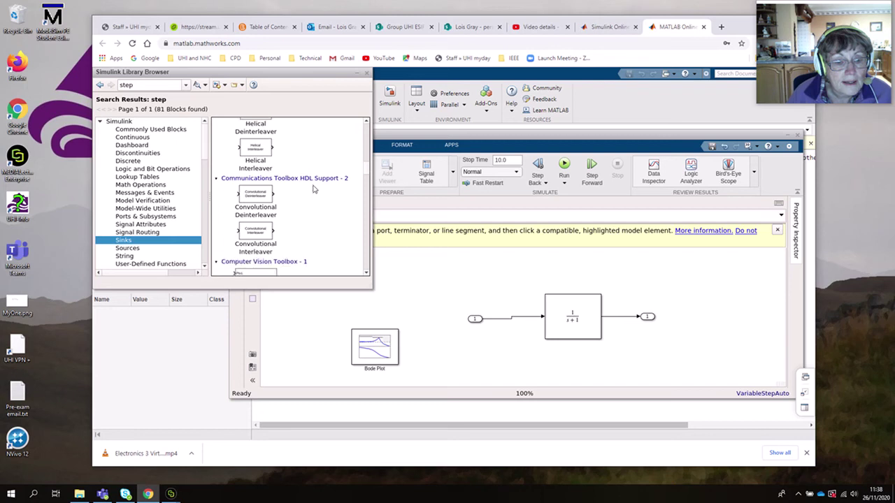
pyautogui.scroll(-3, 313, 189)
pyautogui.moveTo(366, 183); pyautogui.dragTo(365, 246)
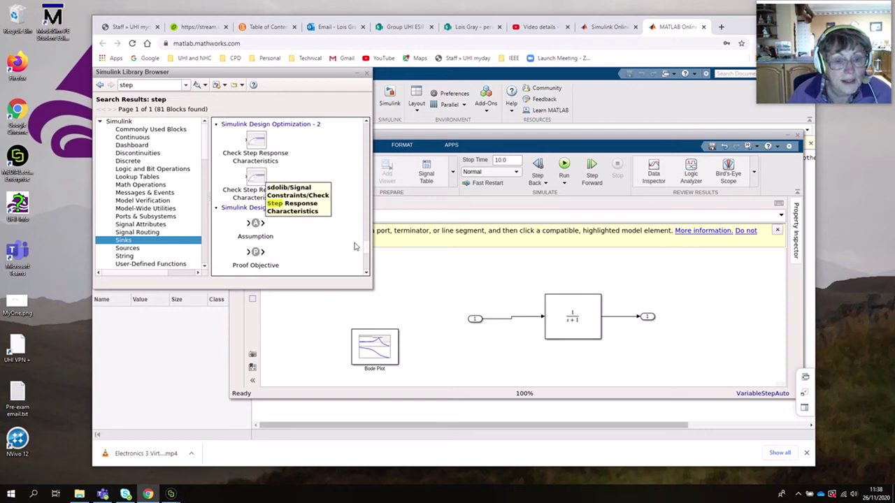
pyautogui.moveTo(365, 250); pyautogui.dragTo(366, 243)
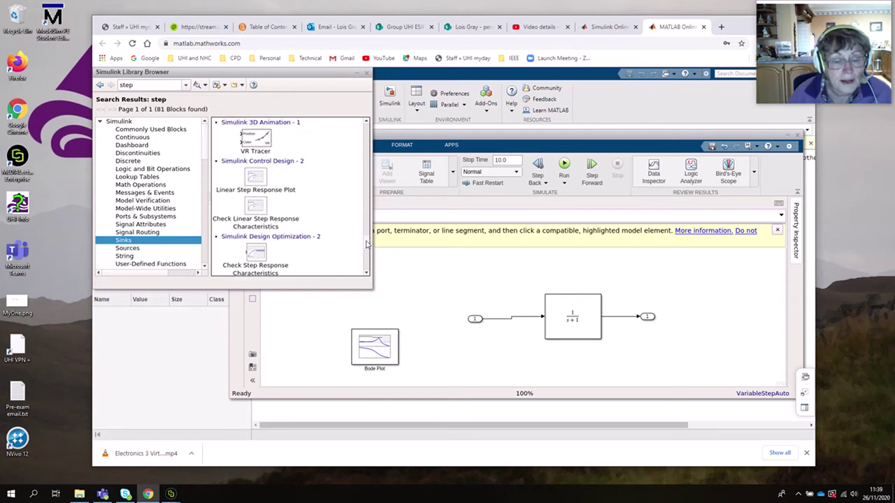
pyautogui.click(257, 207)
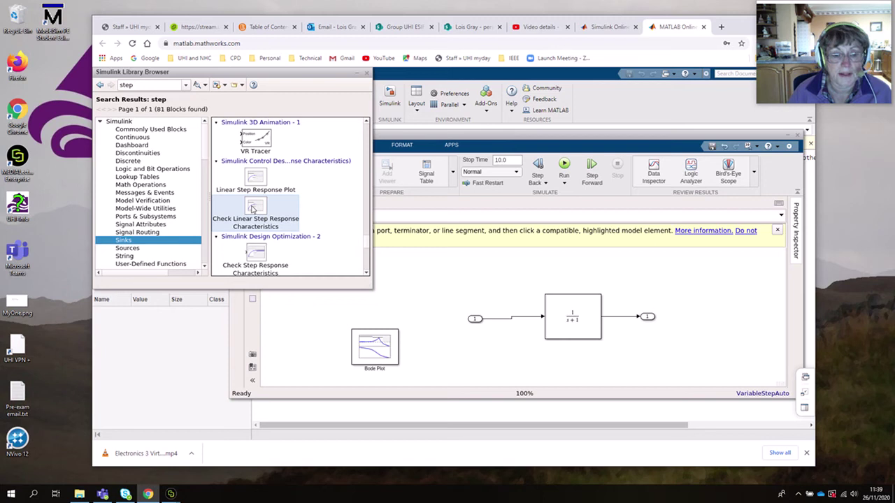
pyautogui.moveTo(253, 209); pyautogui.dragTo(404, 297)
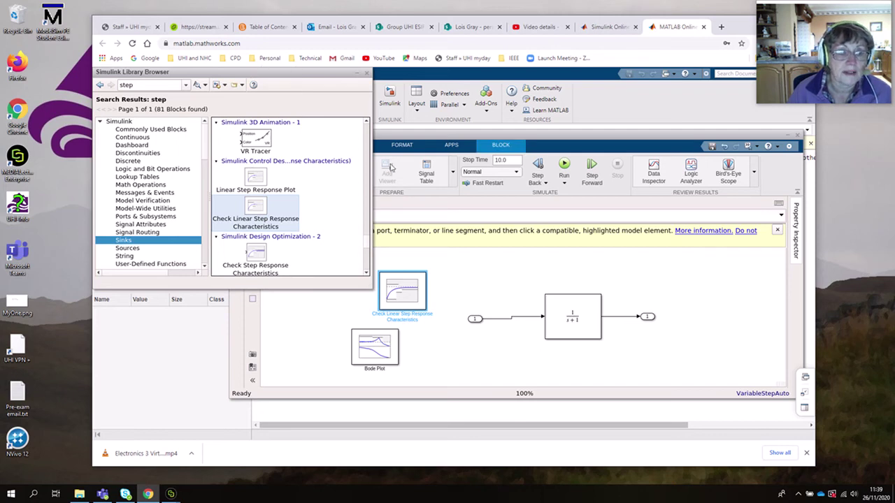
pyautogui.click(433, 305)
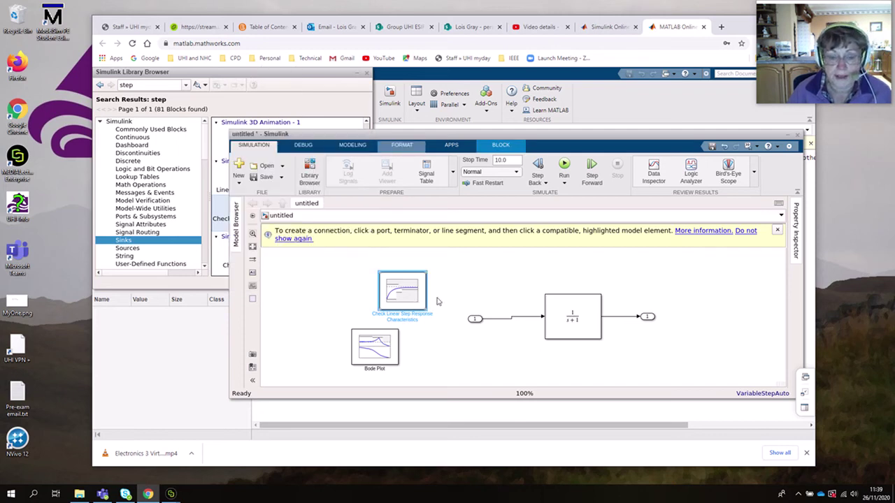
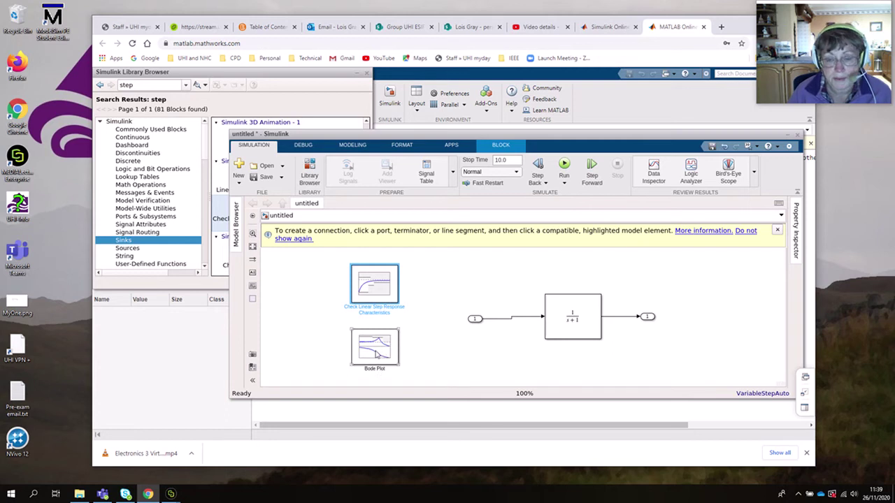
# - Open the Bode Plot block's parameters and add the In1 signal to its linearization inputs/outputs
pyautogui.click(376, 354)
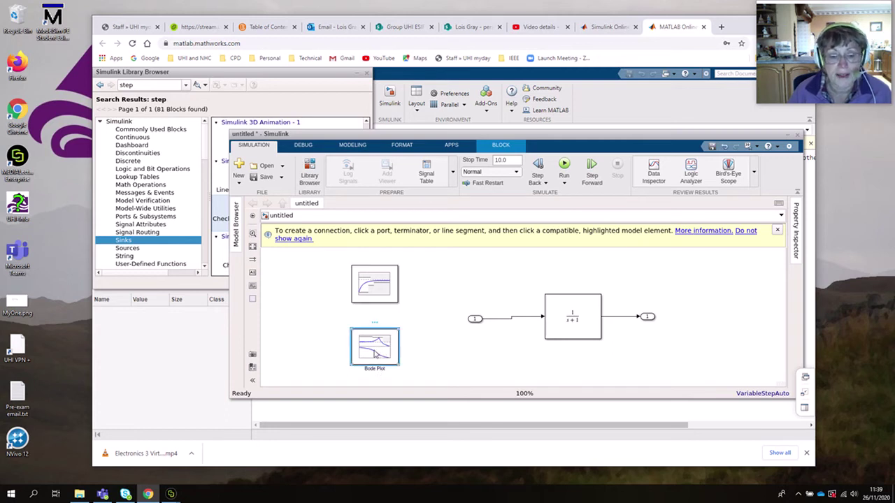
pyautogui.doubleClick(375, 355)
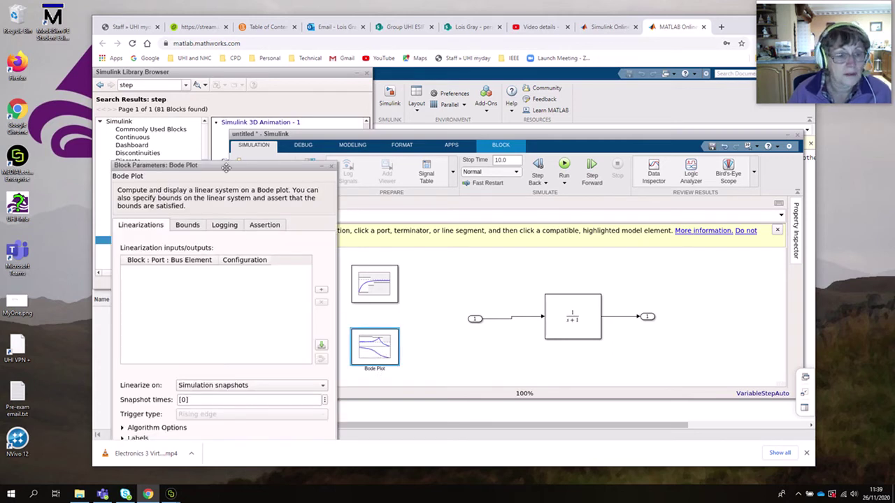
pyautogui.moveTo(226, 166); pyautogui.dragTo(242, 106)
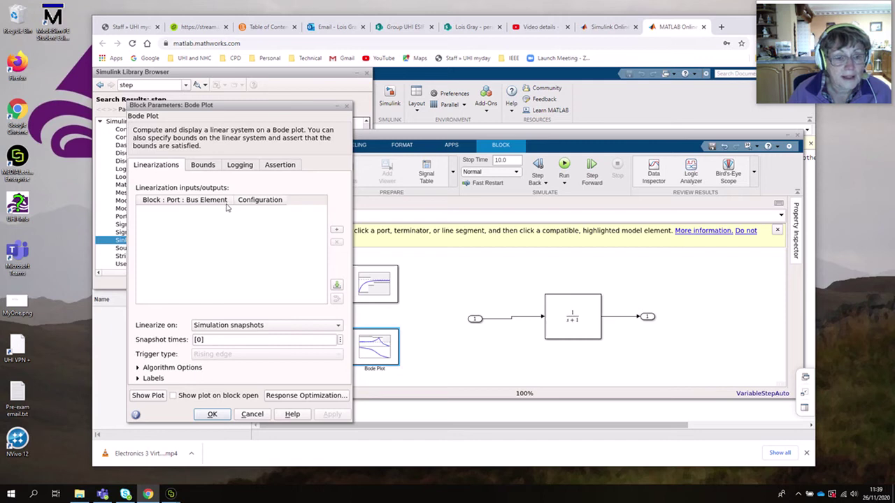
pyautogui.click(337, 233)
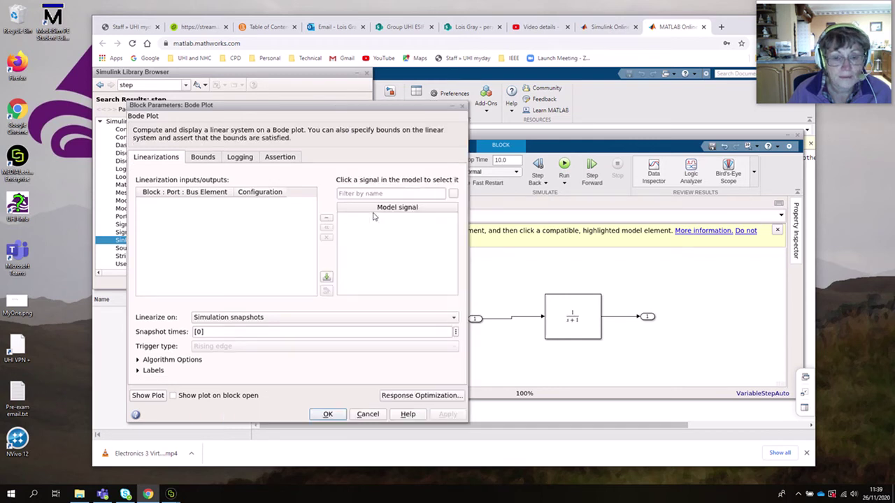
pyautogui.click(512, 320)
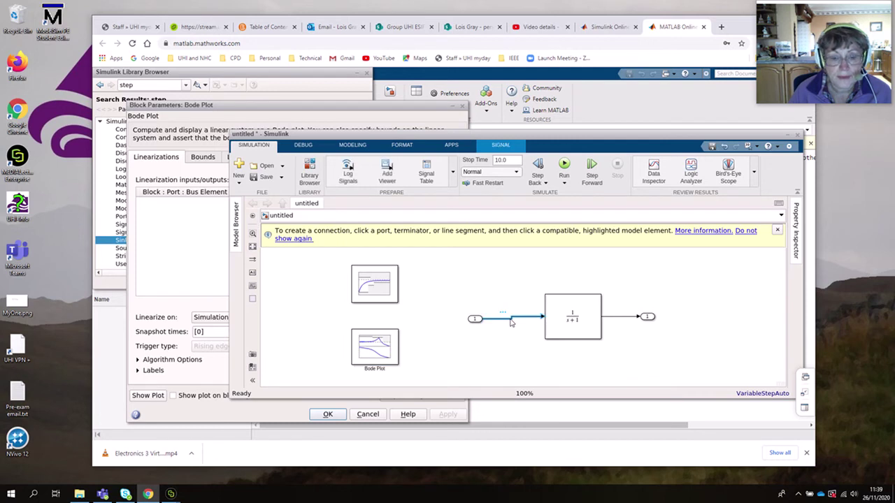
pyautogui.click(177, 244)
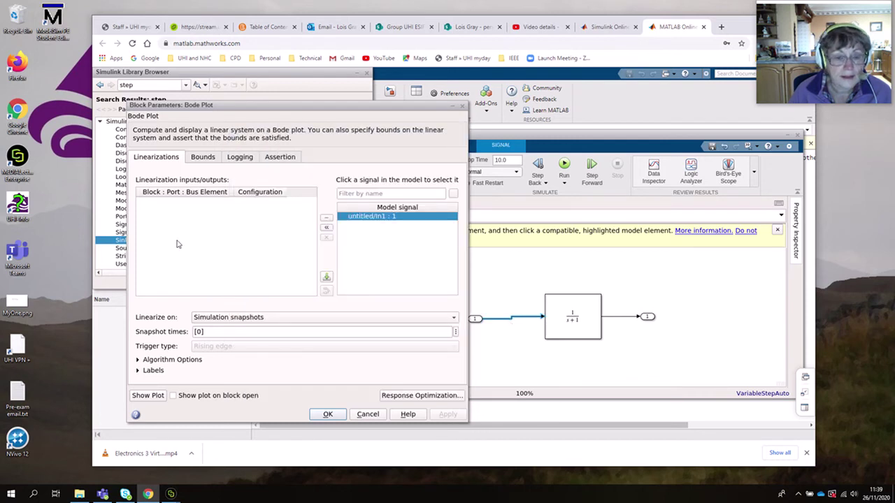
pyautogui.click(326, 228)
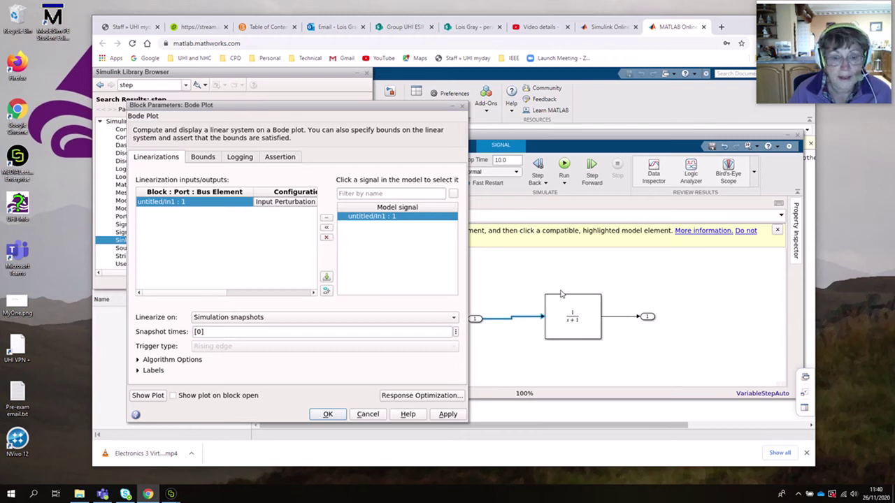
# - Add the Transfer Fcn output signal to the Bode Plot block's linearization inputs/outputs
pyautogui.click(626, 321)
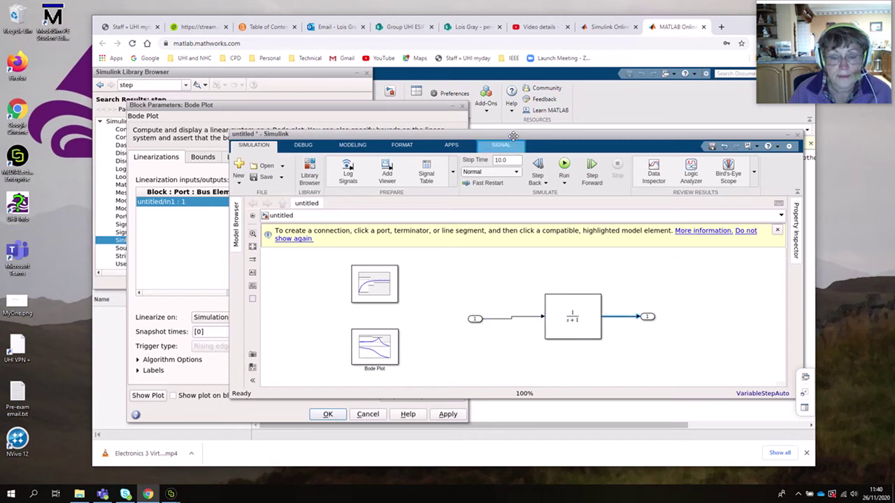
pyautogui.moveTo(513, 136)
pyautogui.mouseDown()
pyautogui.moveTo(524, 134)
pyautogui.moveTo(522, 165)
pyautogui.moveTo(525, 126)
pyautogui.mouseUp()
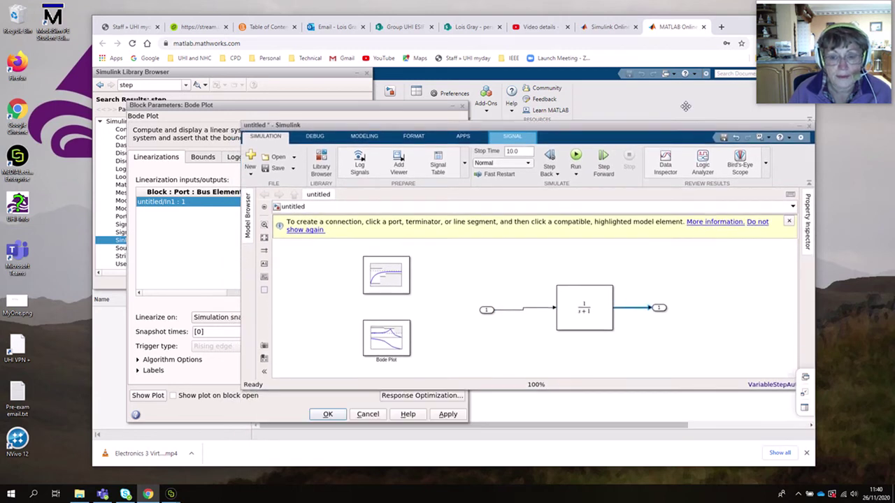
pyautogui.moveTo(686, 106); pyautogui.dragTo(685, 127)
pyautogui.click(418, 164)
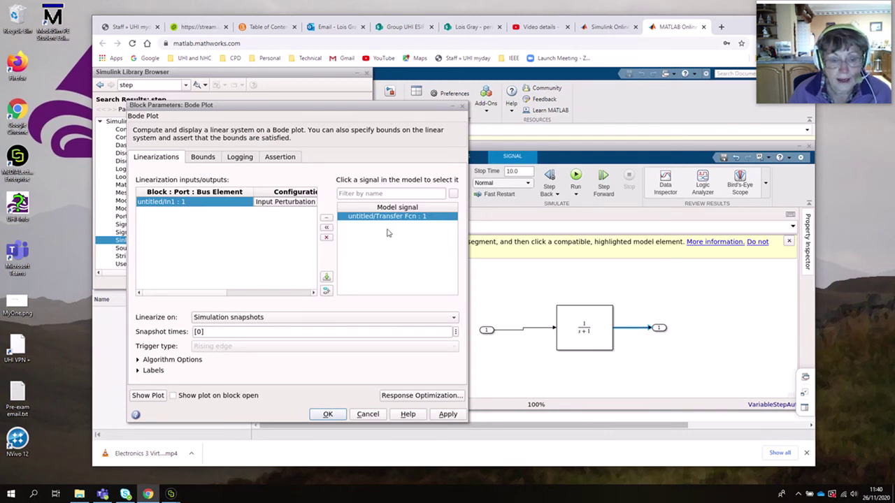
pyautogui.click(326, 228)
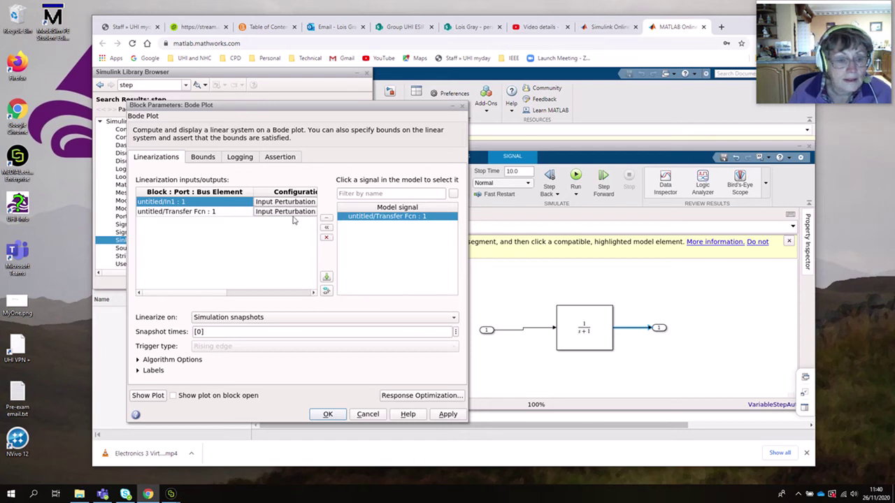
# - Configure the Transfer Fcn signal as Output Measurement and In1 as Input Perturbation, and apply the Bode Plot settings
pyautogui.click(299, 213)
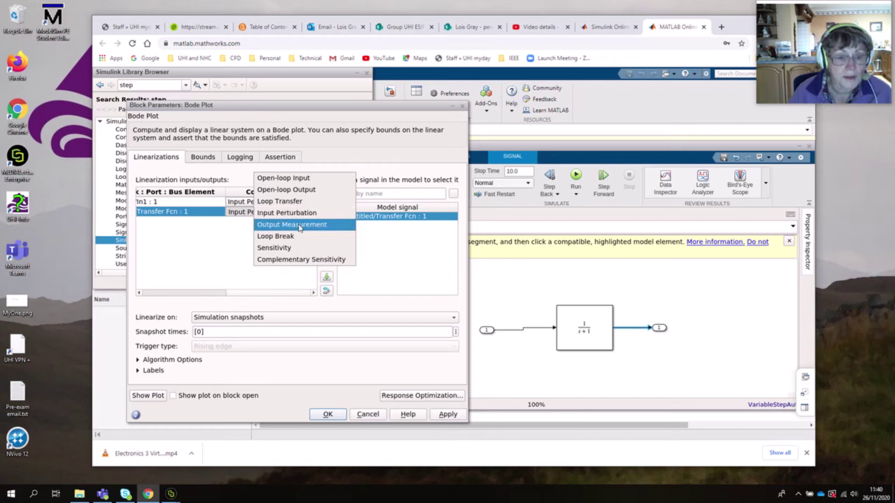
pyautogui.click(299, 225)
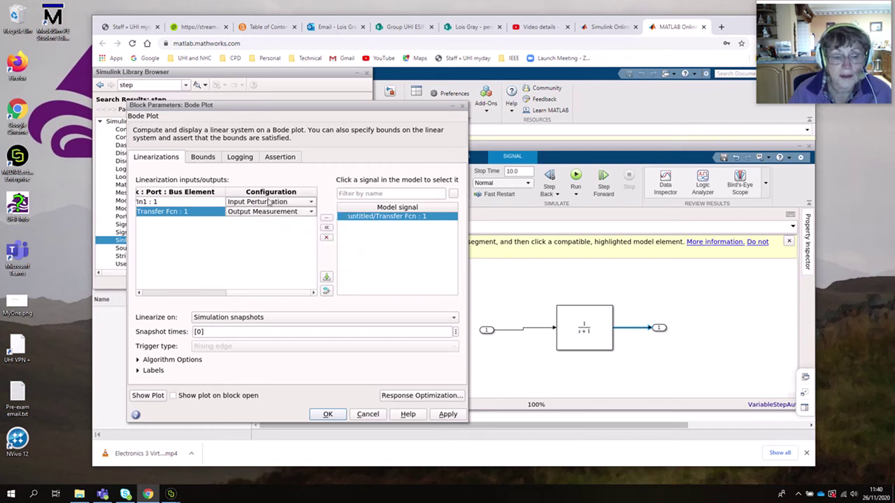
pyautogui.click(312, 203)
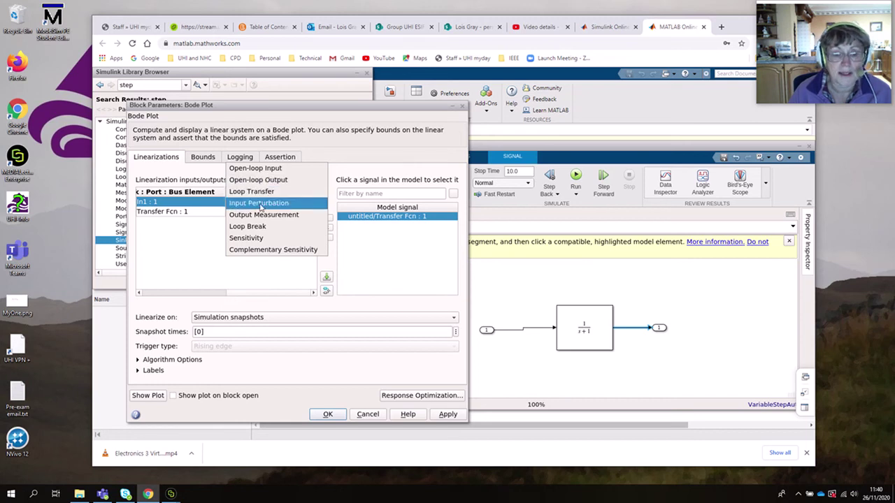
pyautogui.click(260, 204)
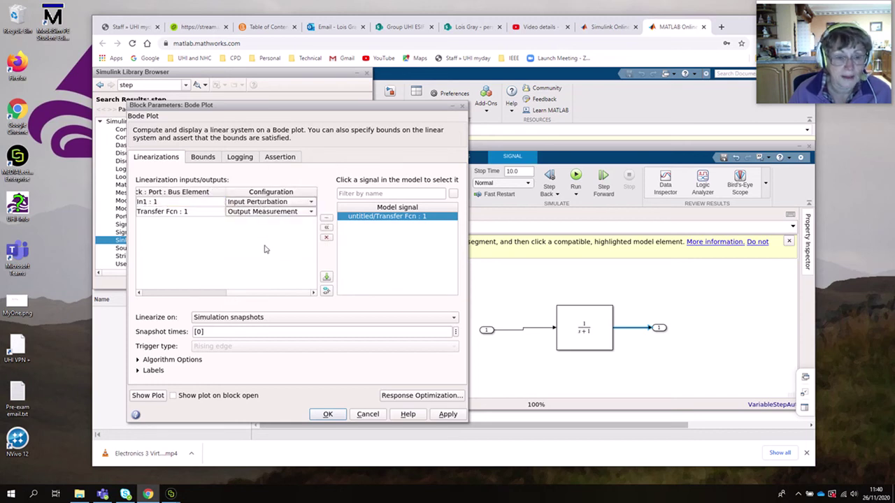
pyautogui.click(530, 331)
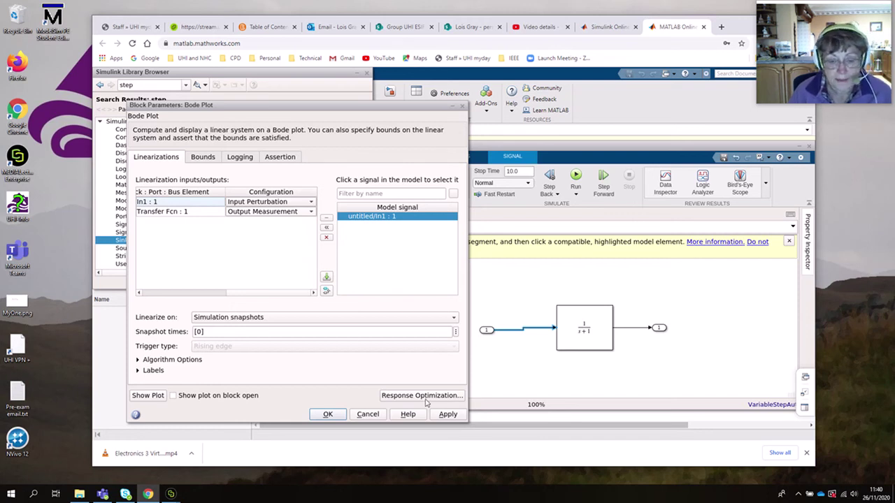
pyautogui.click(448, 415)
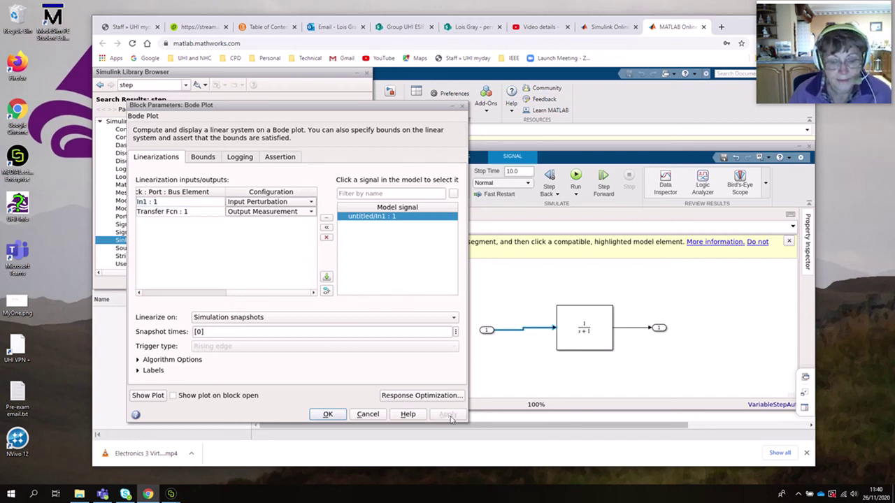
pyautogui.click(505, 365)
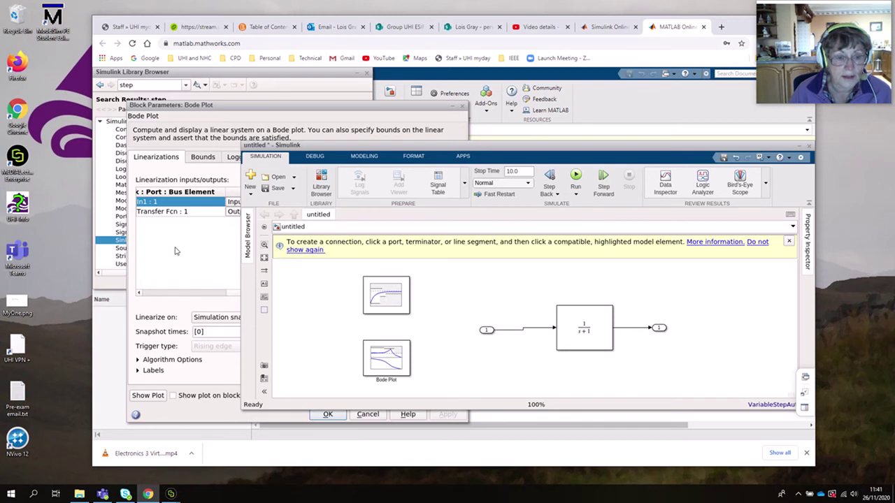
# - Enable showing the plot on block open for the Bode Plot block, apply the setting and close its parameters
pyautogui.click(175, 249)
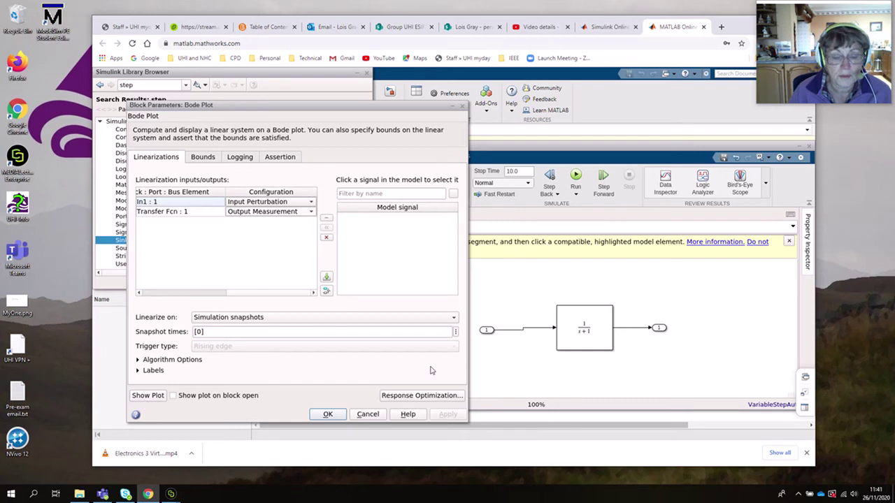
pyautogui.click(505, 364)
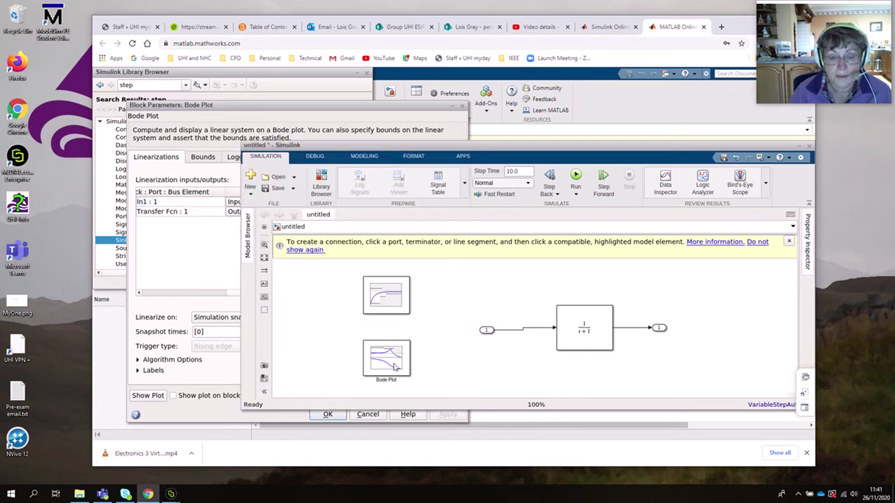
pyautogui.click(215, 378)
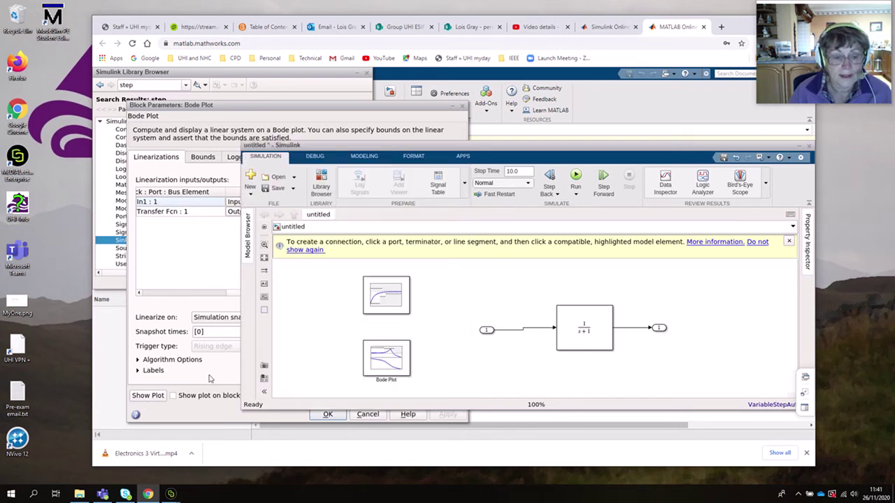
pyautogui.click(173, 396)
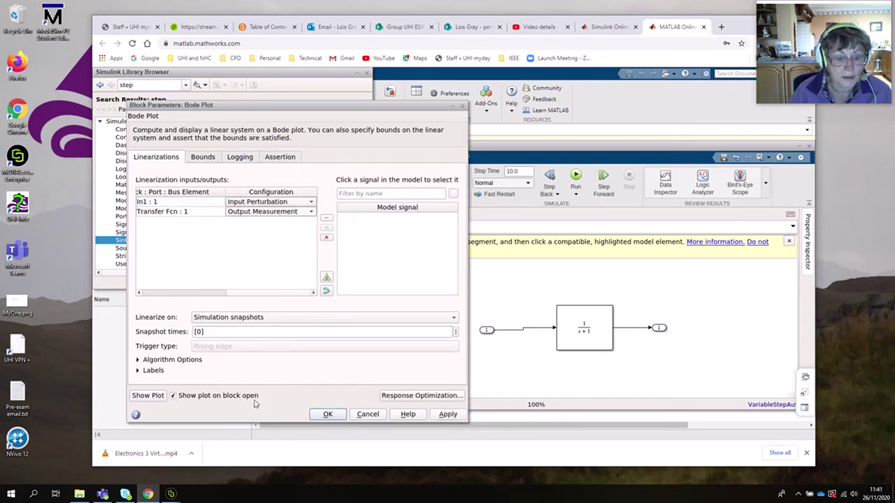
pyautogui.click(442, 415)
pyautogui.click(343, 415)
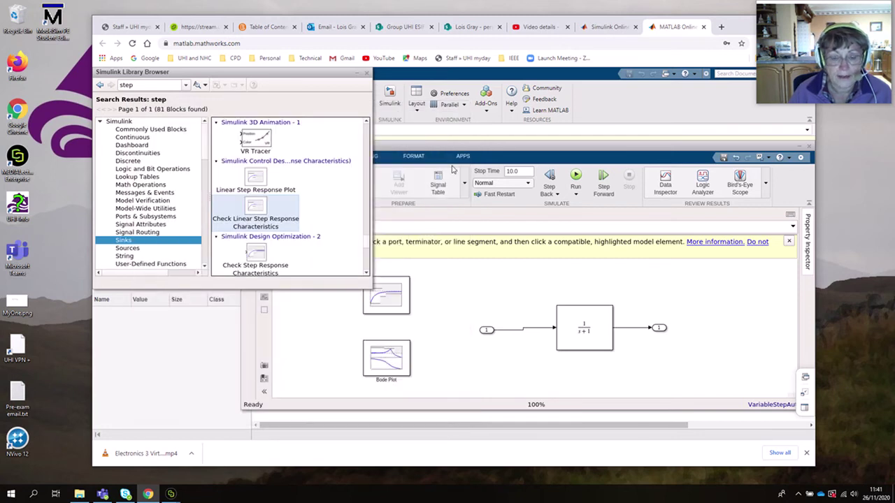
# - Open the Check Linear Step Response Characteristics block's parameters and add the In1 signal to its linearization inputs/outputs
pyautogui.click(465, 358)
pyautogui.doubleClick(381, 299)
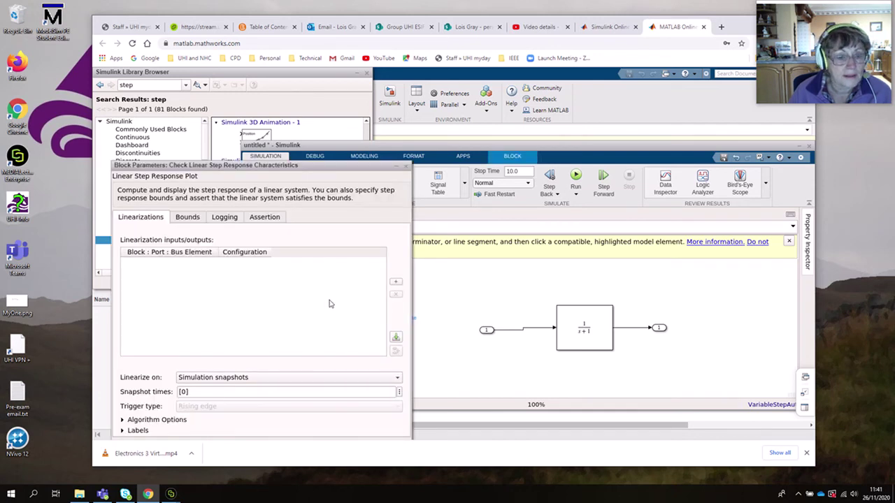
pyautogui.click(396, 284)
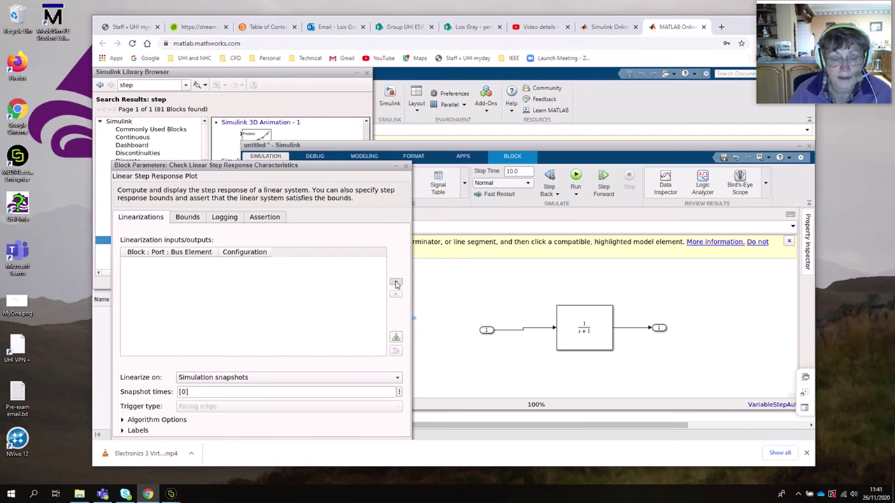
pyautogui.click(522, 334)
pyautogui.click(522, 334)
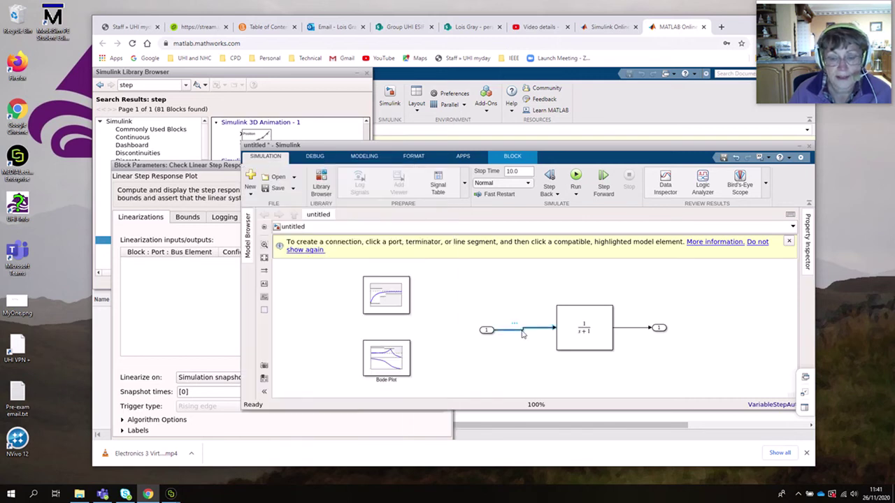
pyautogui.click(198, 312)
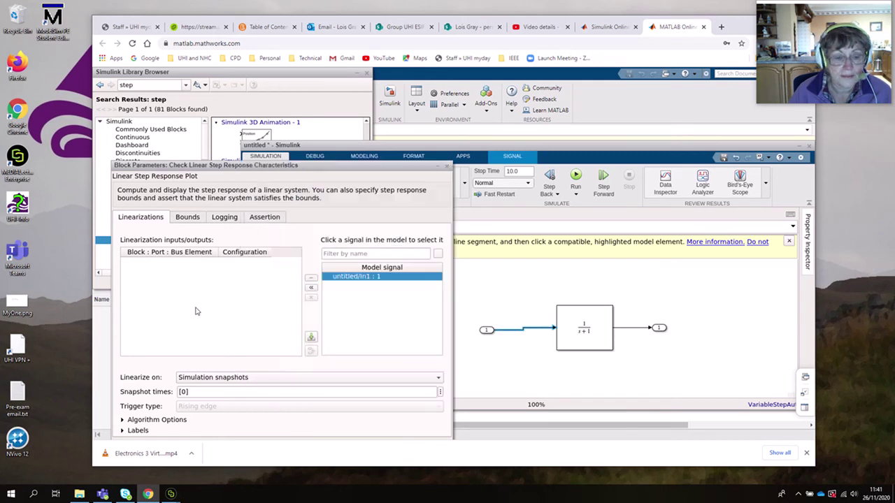
pyautogui.click(312, 289)
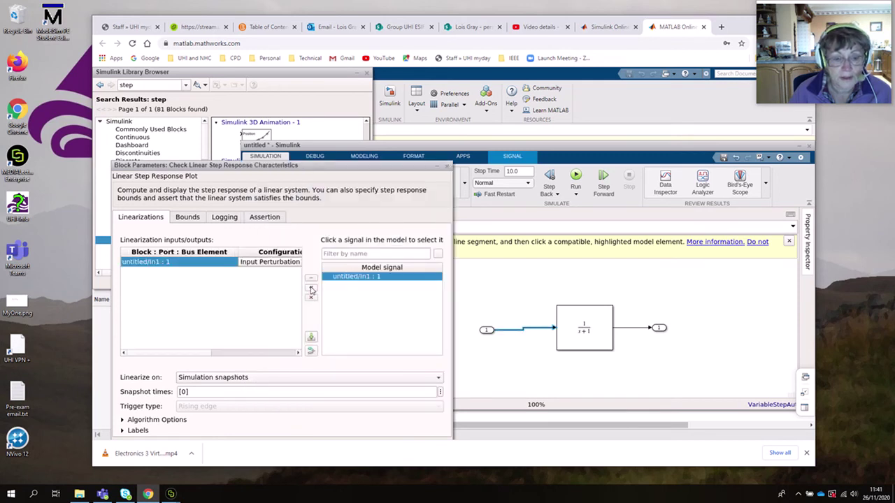
# - Add the Transfer Fcn output signal to the step response block's linearization inputs/outputs
pyautogui.click(510, 353)
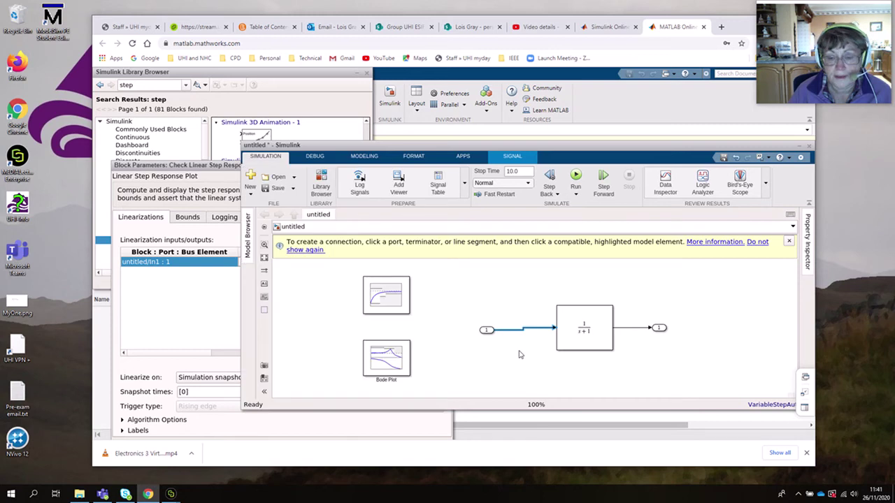
pyautogui.click(635, 330)
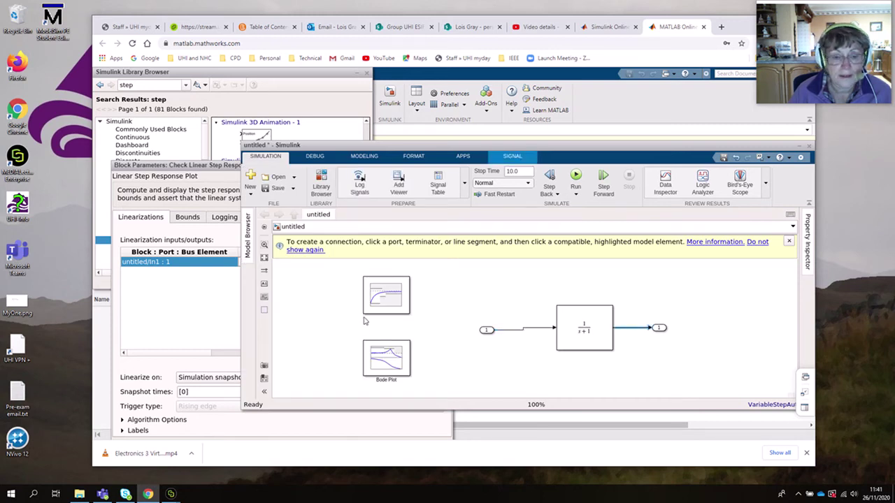
pyautogui.click(203, 330)
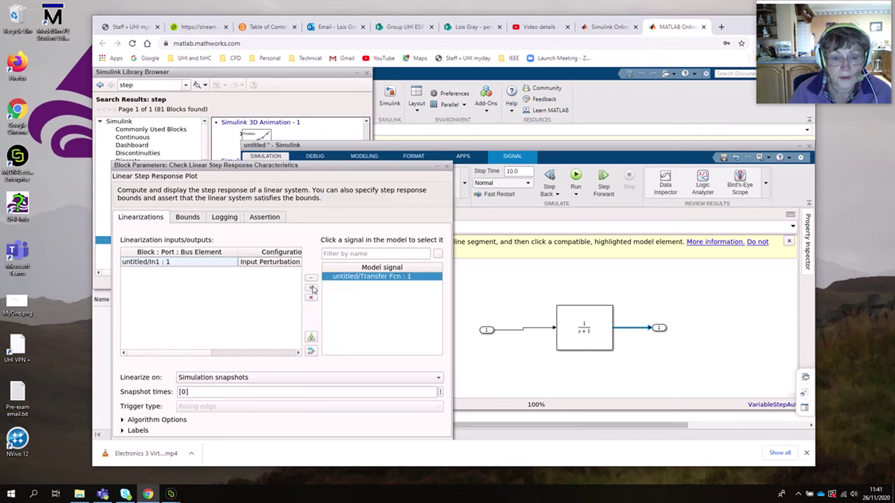
pyautogui.click(312, 288)
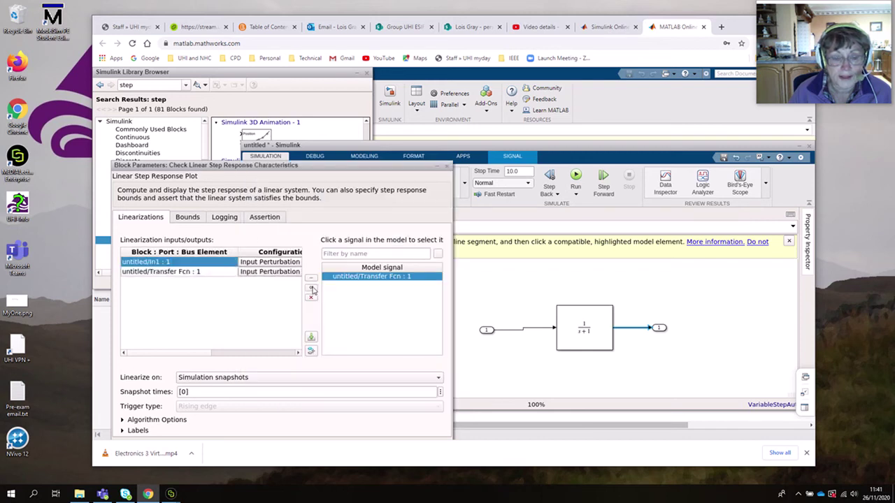
# - Keep In1 as Input Perturbation and configure the Transfer Fcn signal as Output Measurement for the step response block
pyautogui.click(266, 264)
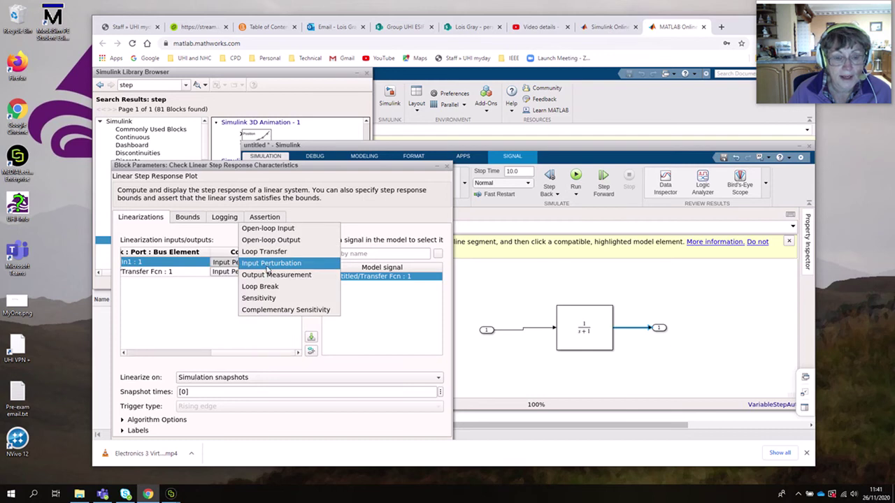
pyautogui.click(201, 303)
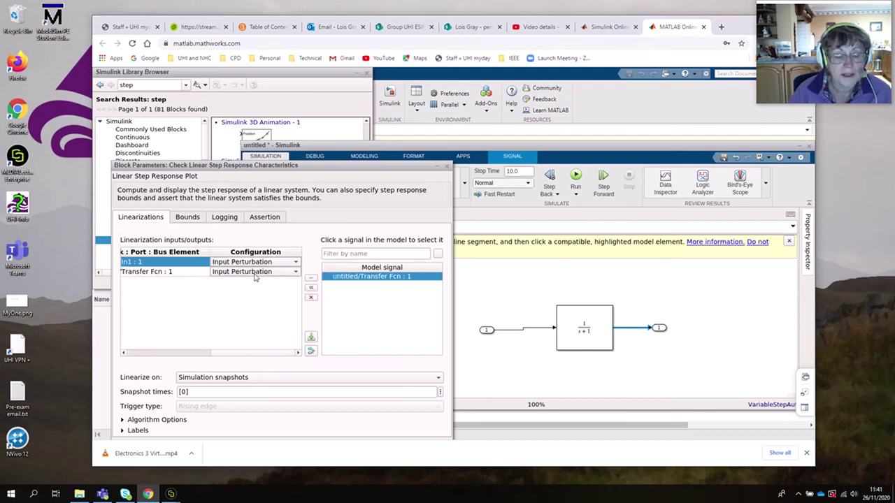
pyautogui.click(256, 272)
pyautogui.click(244, 287)
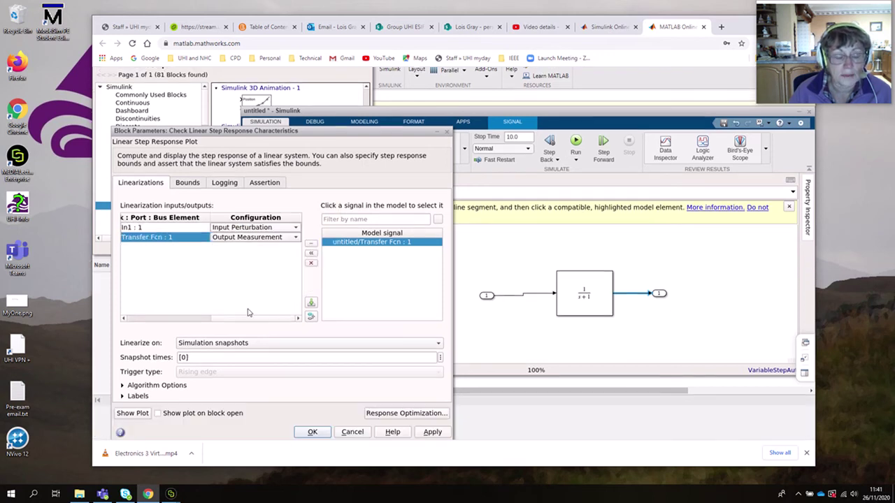
pyautogui.click(252, 287)
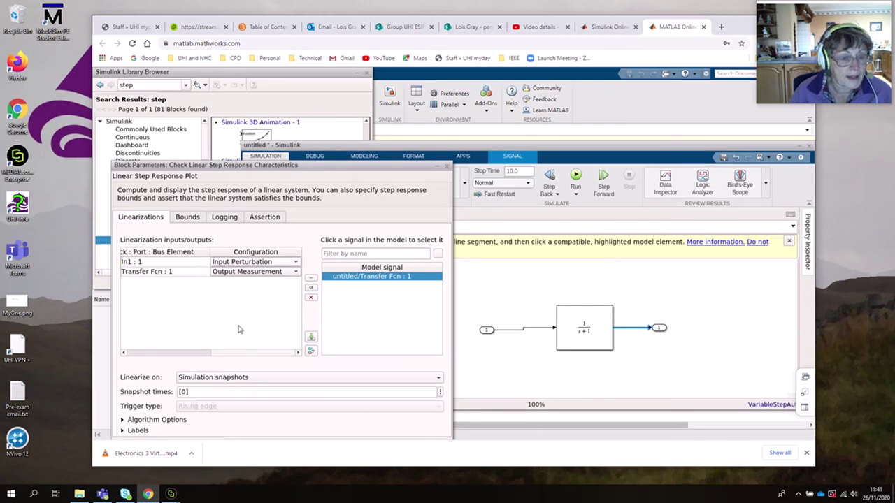
# - Enable showing the plot on block open for the step response block, apply the settings and close its parameters
pyautogui.click(323, 166)
pyautogui.moveTo(322, 132); pyautogui.dragTo(324, 119)
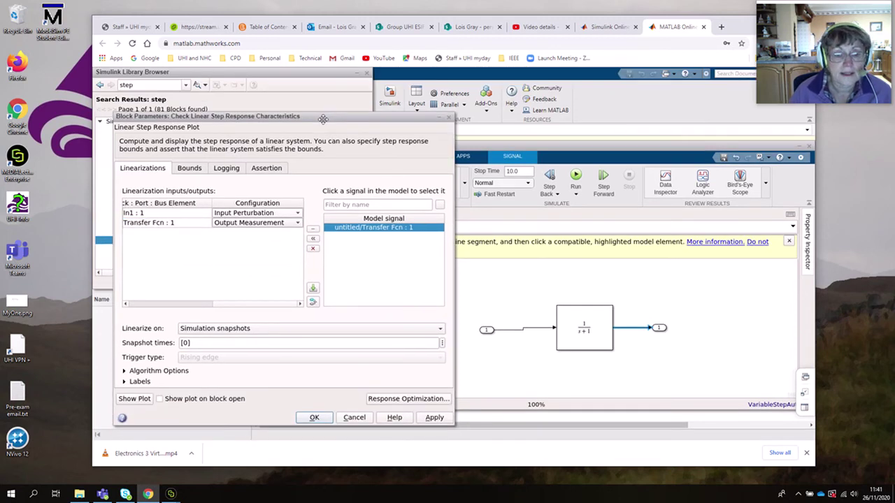
pyautogui.click(159, 399)
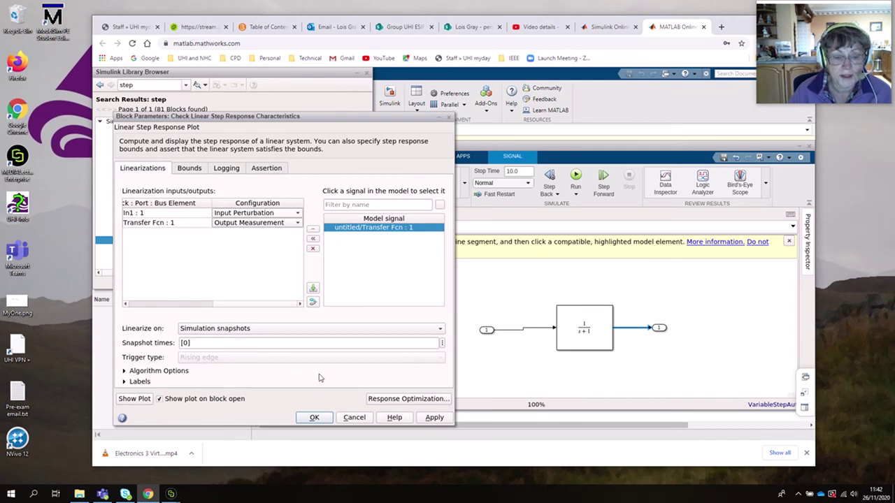
pyautogui.click(434, 420)
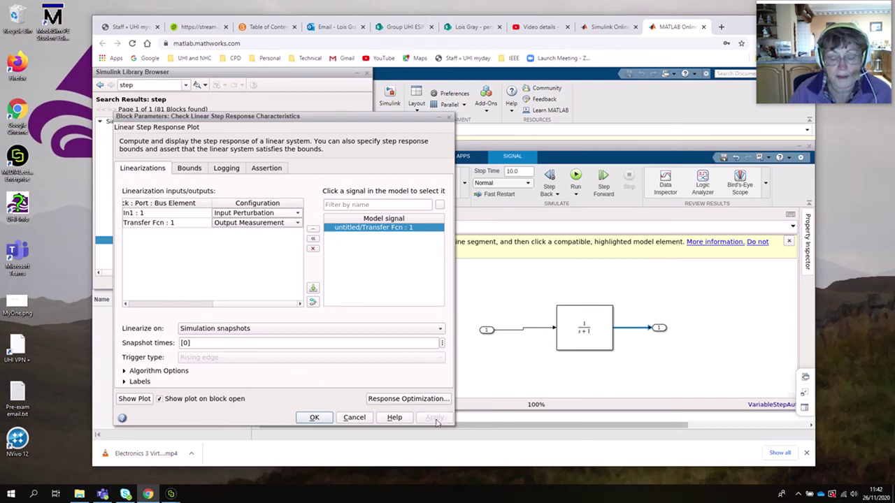
pyautogui.click(315, 418)
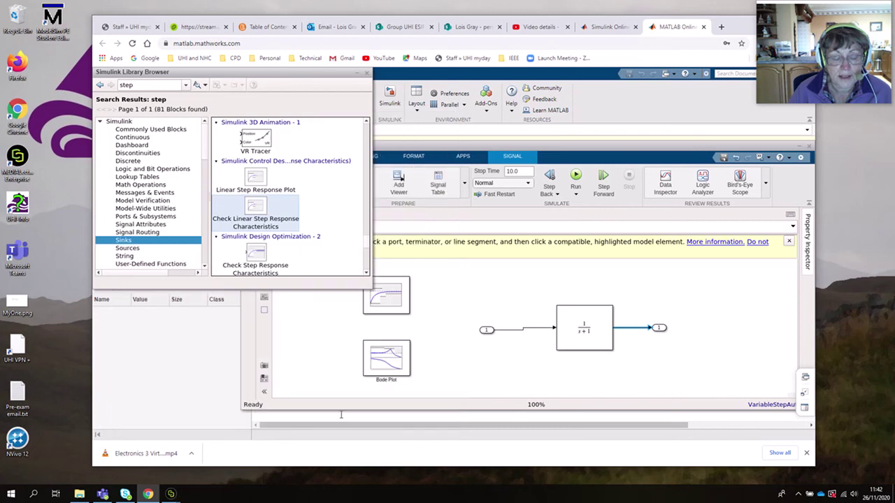
# - Run the simulation of the transfer function model
pyautogui.click(482, 378)
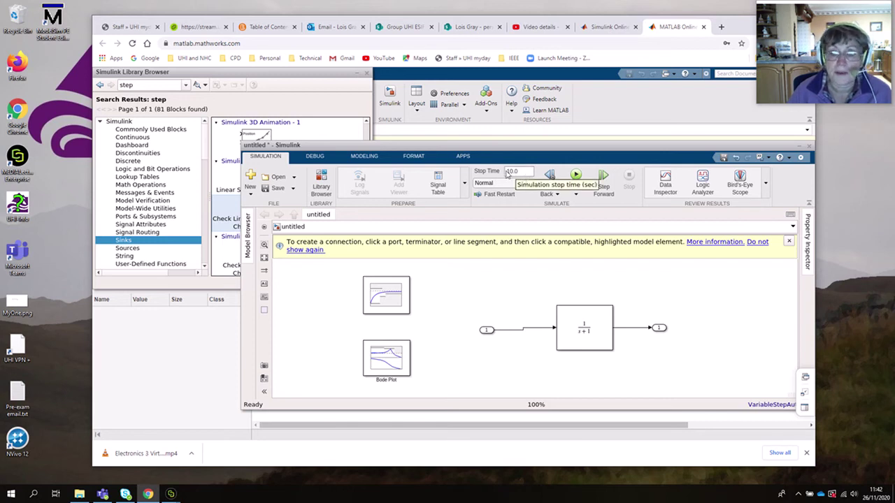
pyautogui.click(576, 179)
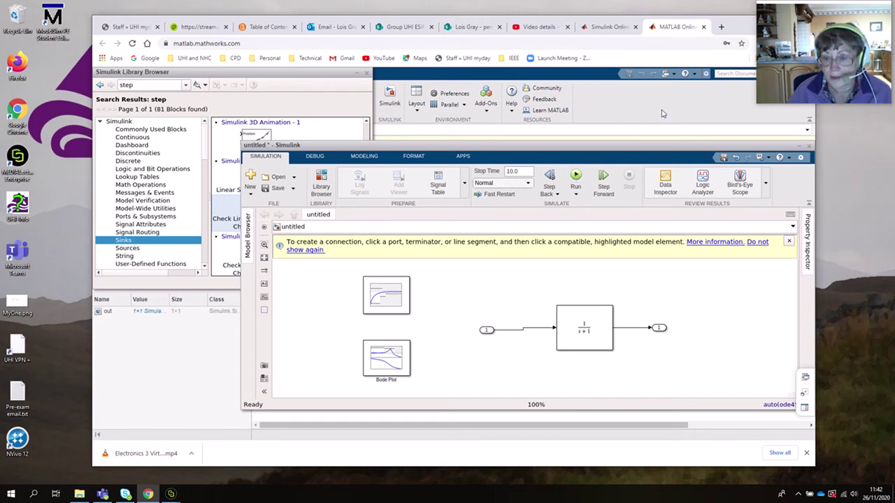
pyautogui.moveTo(654, 149); pyautogui.dragTo(585, 130)
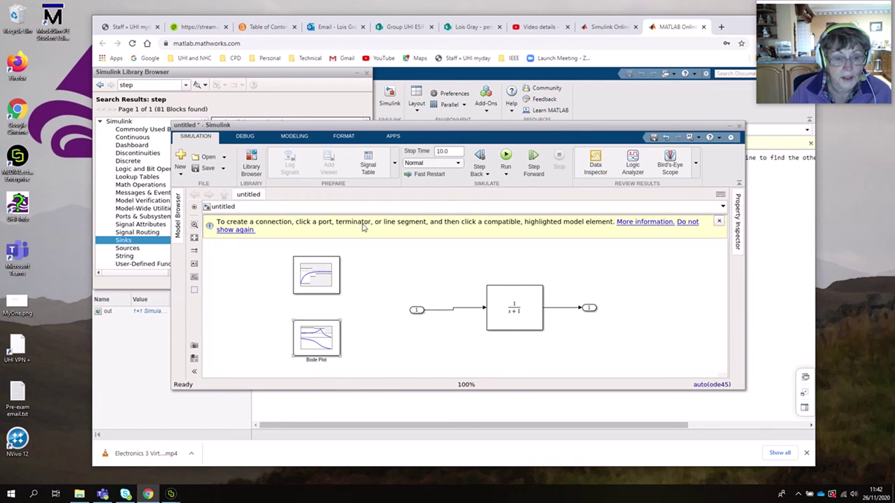
pyautogui.click(506, 156)
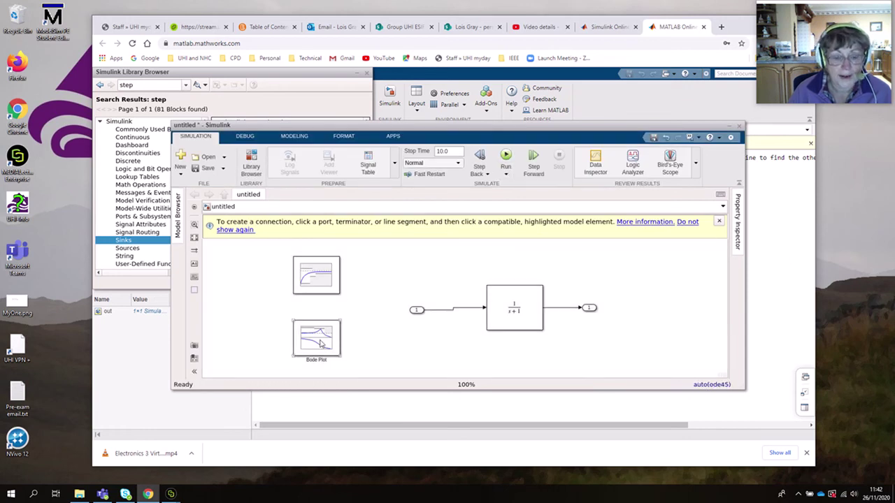
pyautogui.click(325, 298)
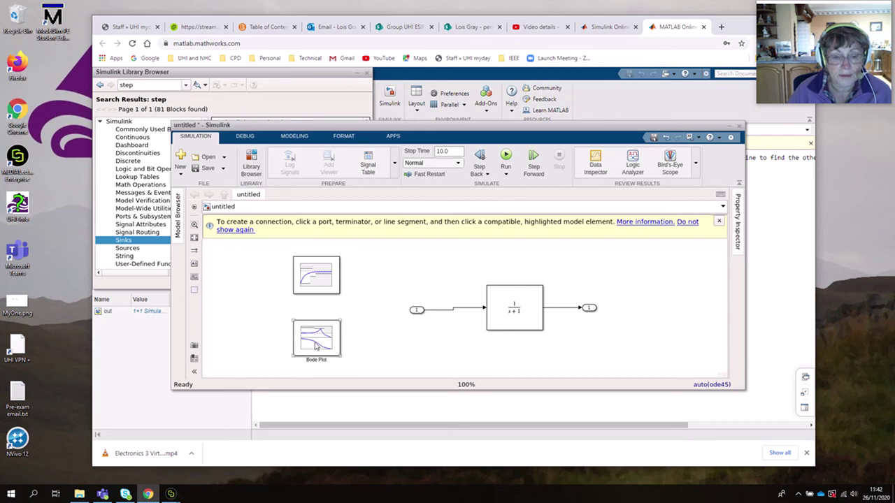
# - Open and enlarge the Bode Plot window, run it to generate the Bode diagram, and check the block's linearization settings
pyautogui.click(315, 346)
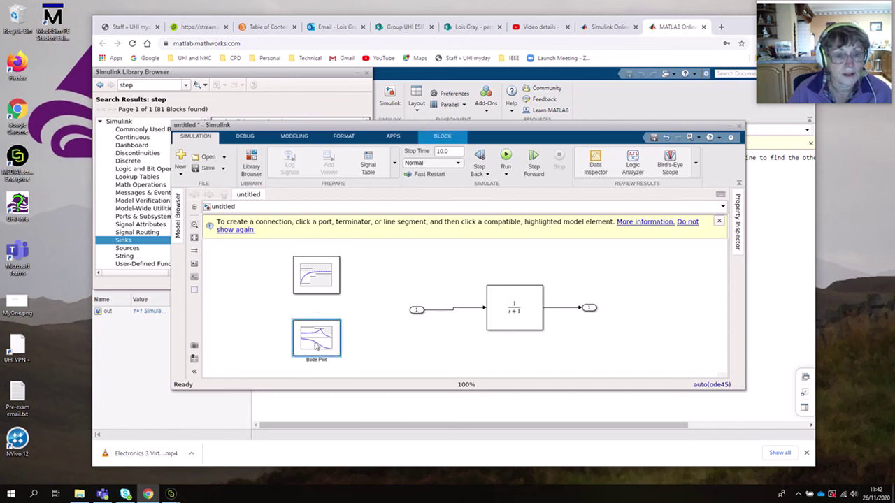
pyautogui.doubleClick(316, 346)
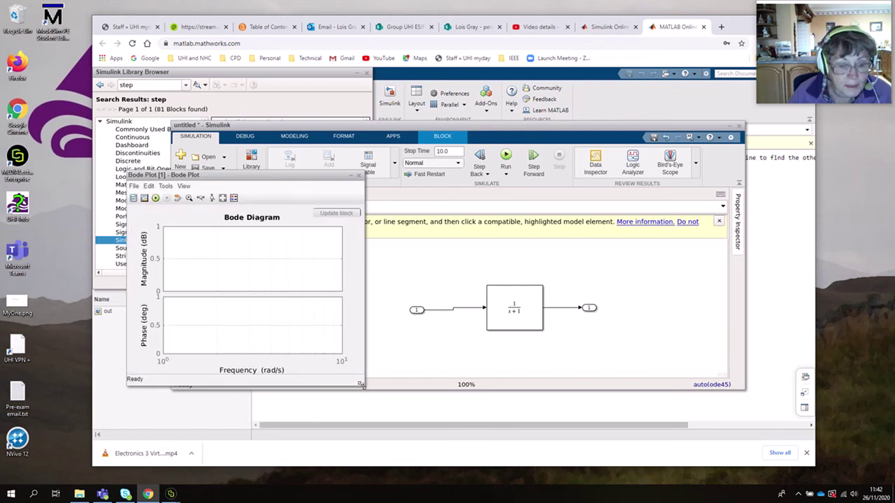
pyautogui.moveTo(362, 389); pyautogui.dragTo(400, 423)
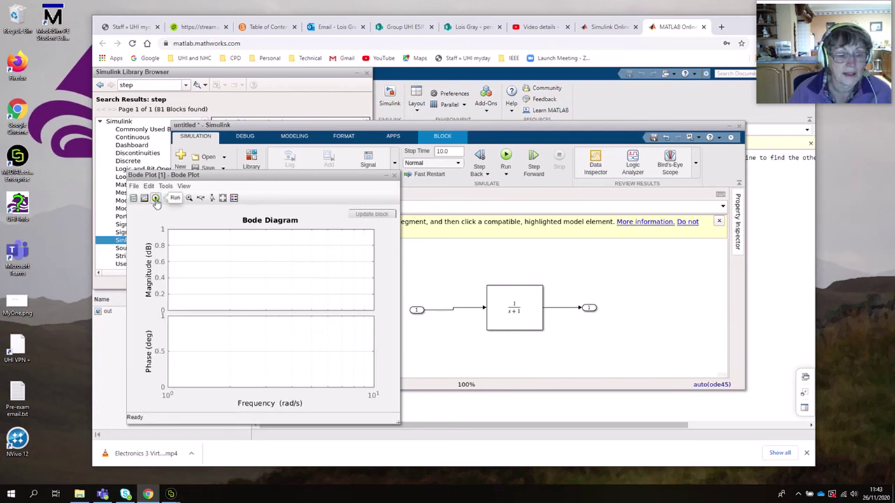
pyautogui.click(156, 199)
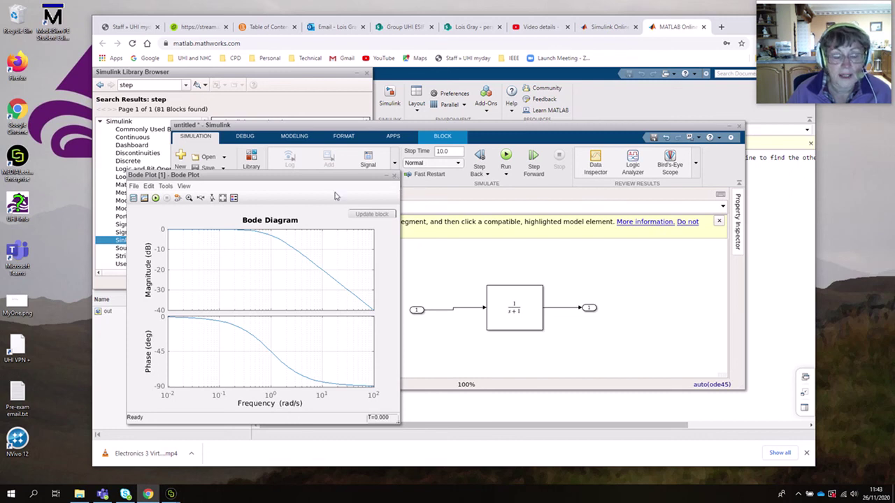
pyautogui.click(133, 199)
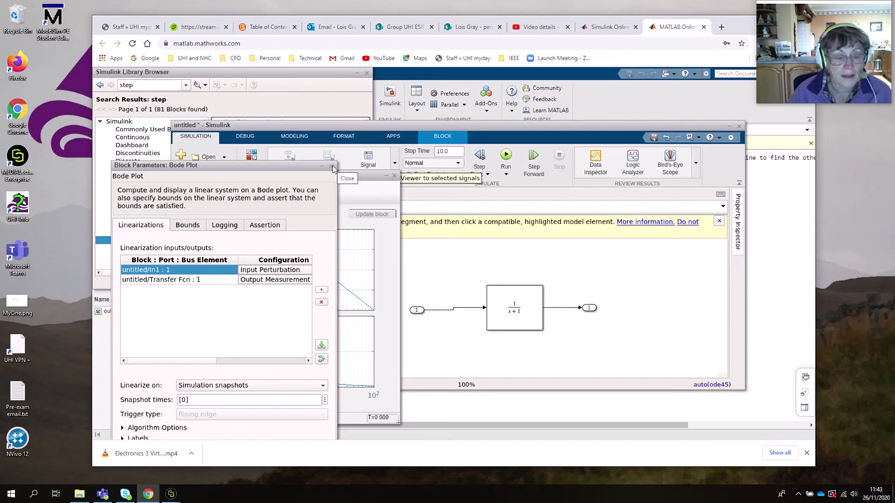
pyautogui.click(333, 168)
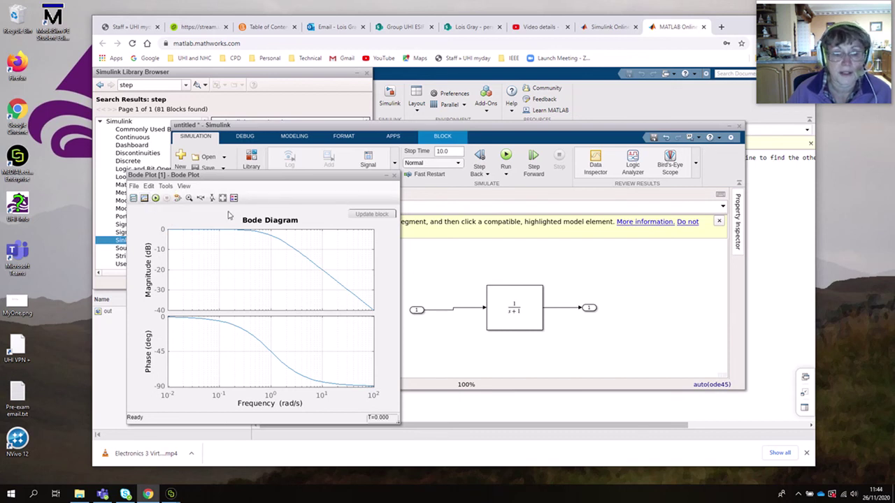
# - Read a point on the Bode magnitude curve, show all stability margins and inspect the phase margin, and close the Bode Plot window
pyautogui.click(295, 253)
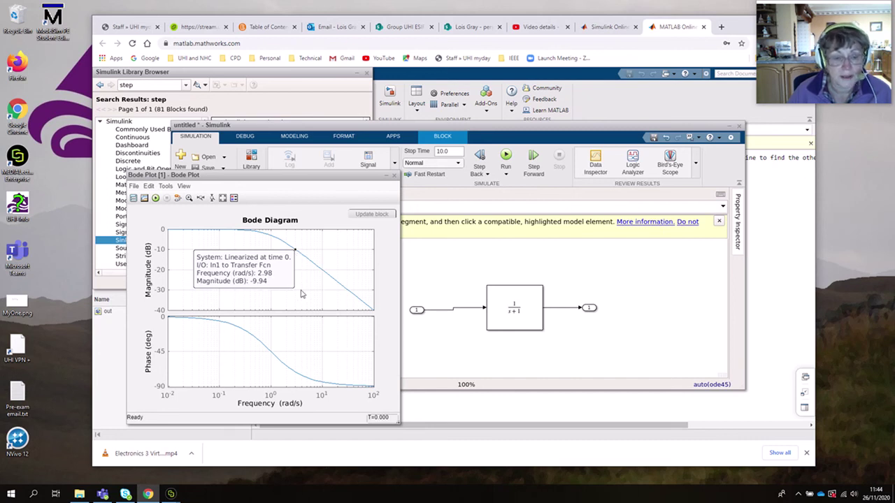
pyautogui.rightClick(273, 306)
pyautogui.moveTo(293, 318)
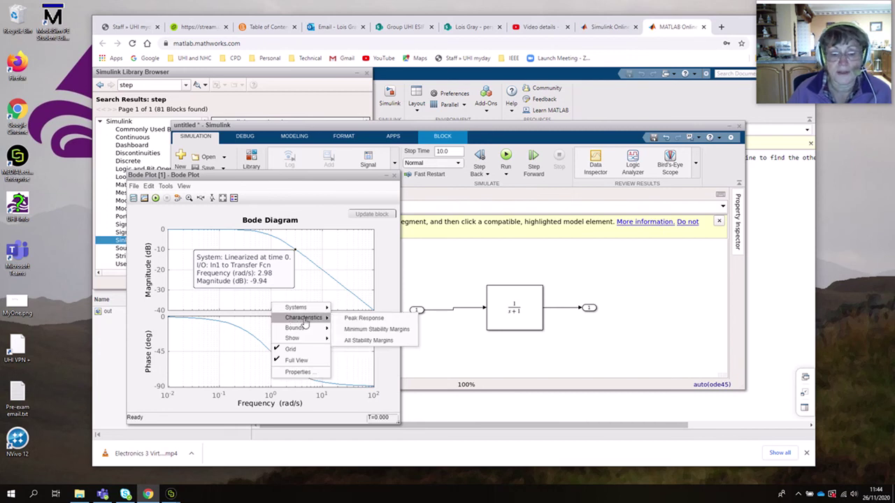
pyautogui.click(365, 341)
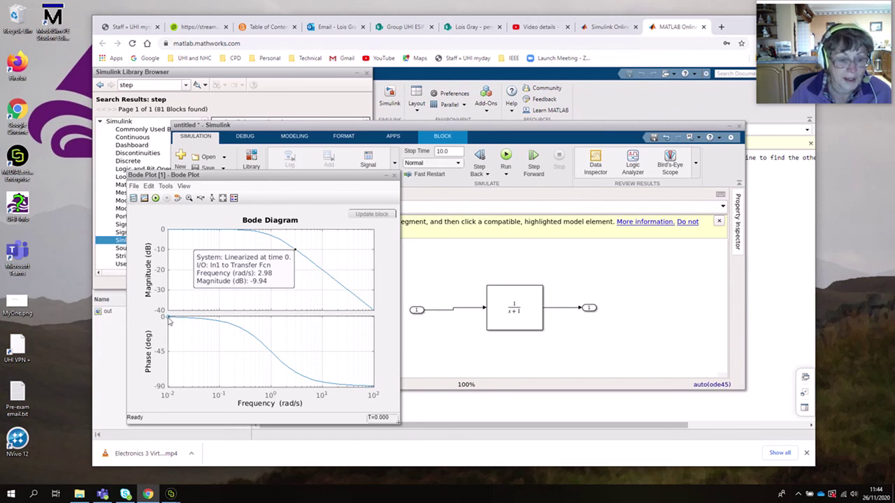
pyautogui.moveTo(168, 320)
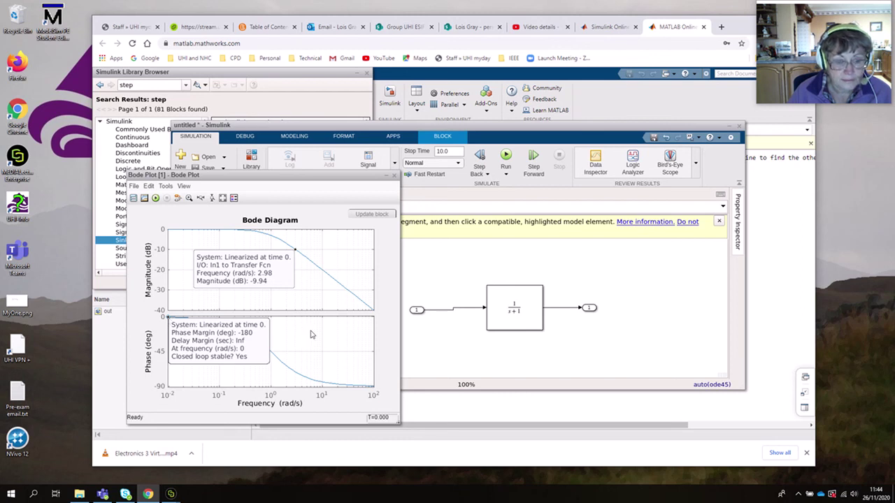
pyautogui.click(396, 176)
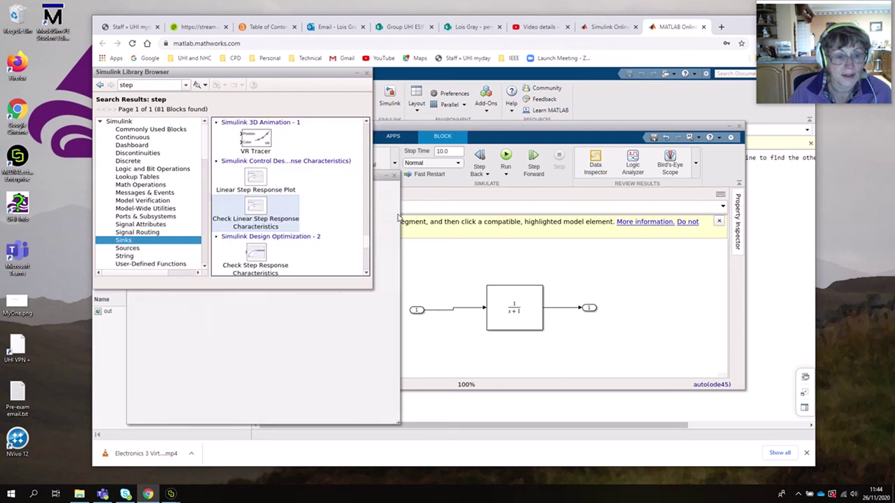
# - Open the Check Linear Step Response Characteristics plot from the model and run it to generate the time response
pyautogui.click(450, 288)
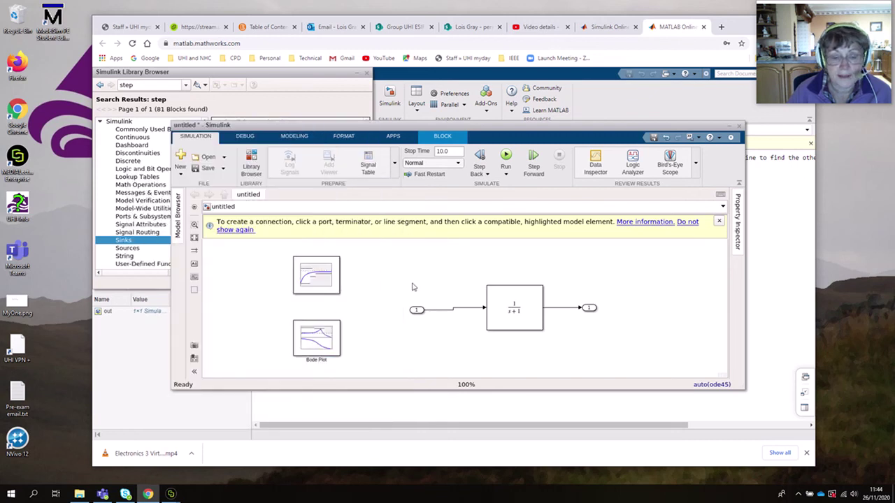
pyautogui.click(314, 278)
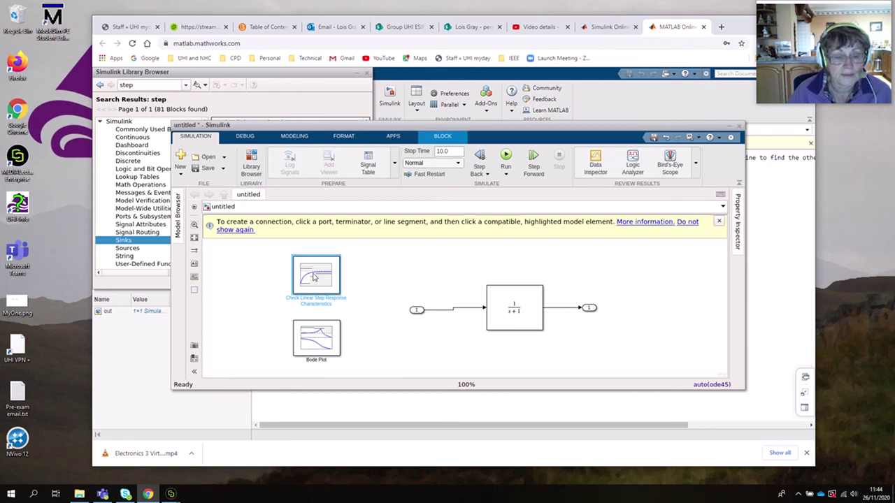
pyautogui.doubleClick(313, 277)
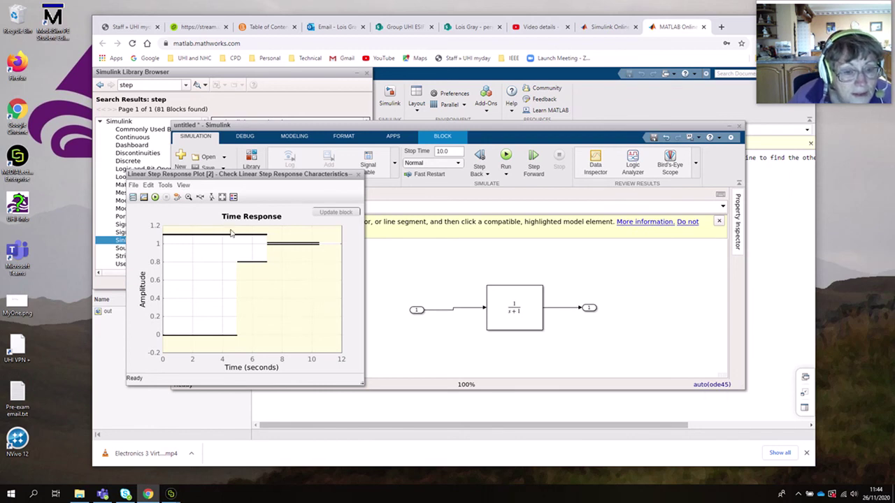
pyautogui.click(156, 198)
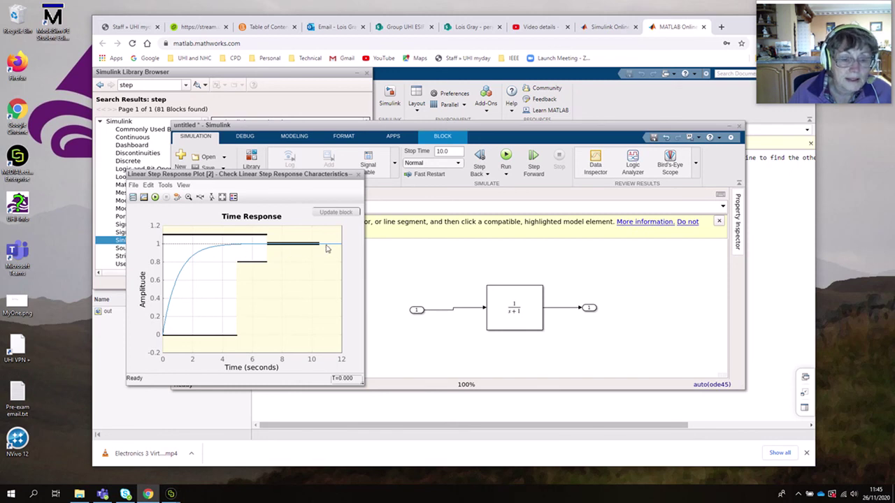
# - Show the Peak Response, Settling Time and Rise Time characteristics on the step response plot
pyautogui.rightClick(262, 293)
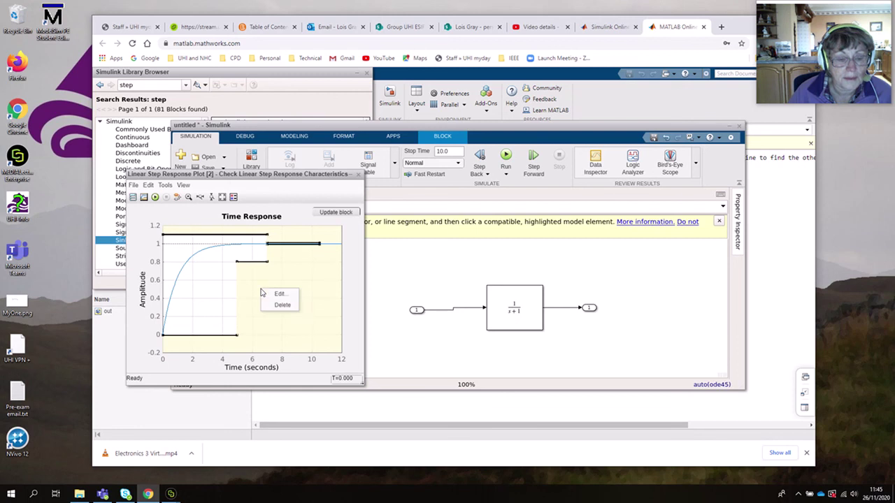
pyautogui.click(212, 287)
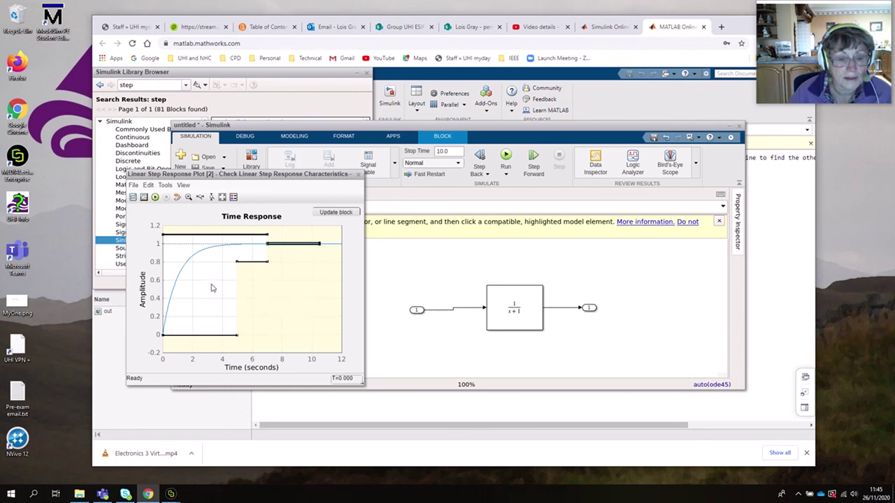
pyautogui.rightClick(212, 287)
pyautogui.moveTo(261, 301)
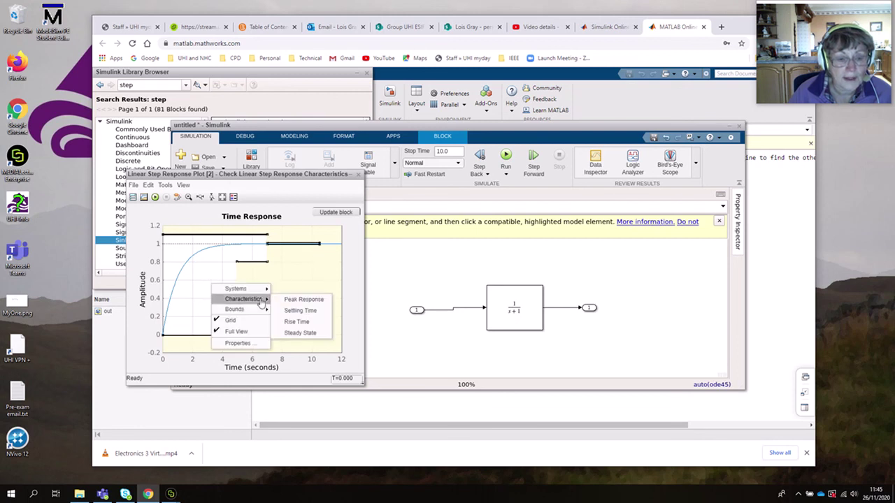
pyautogui.click(299, 302)
pyautogui.rightClick(207, 293)
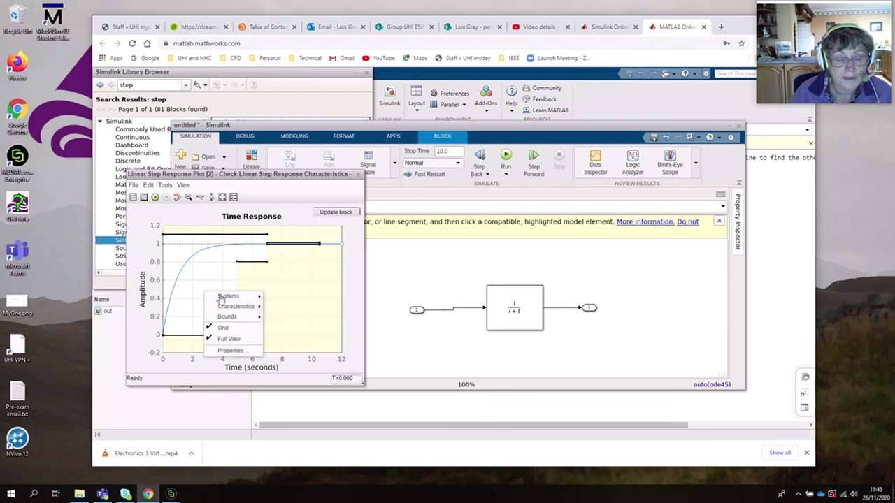
pyautogui.moveTo(227, 309)
pyautogui.click(290, 317)
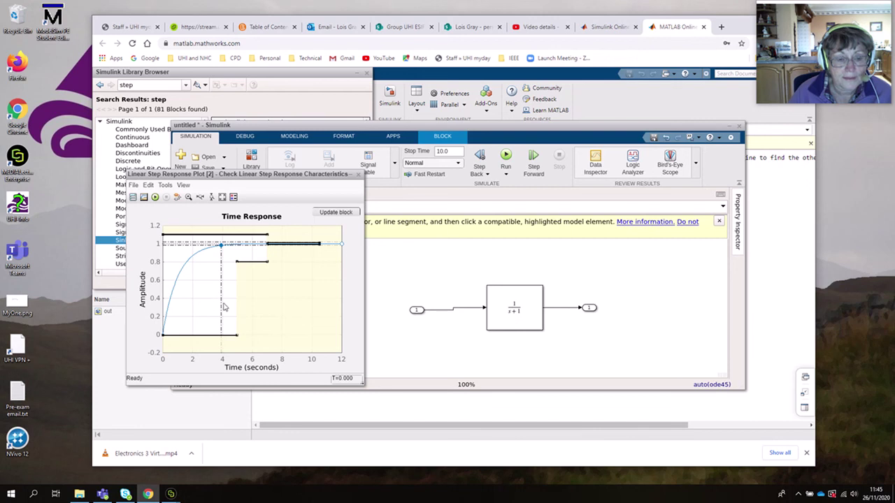
pyautogui.rightClick(209, 299)
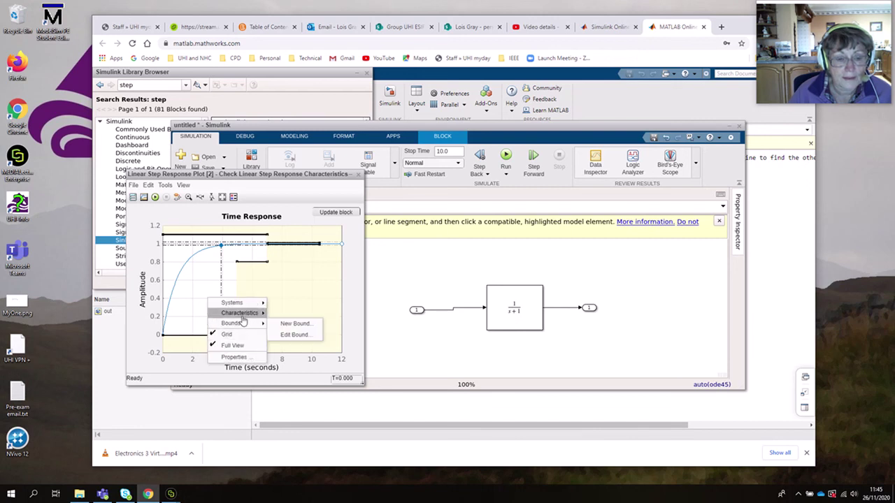
pyautogui.moveTo(238, 314)
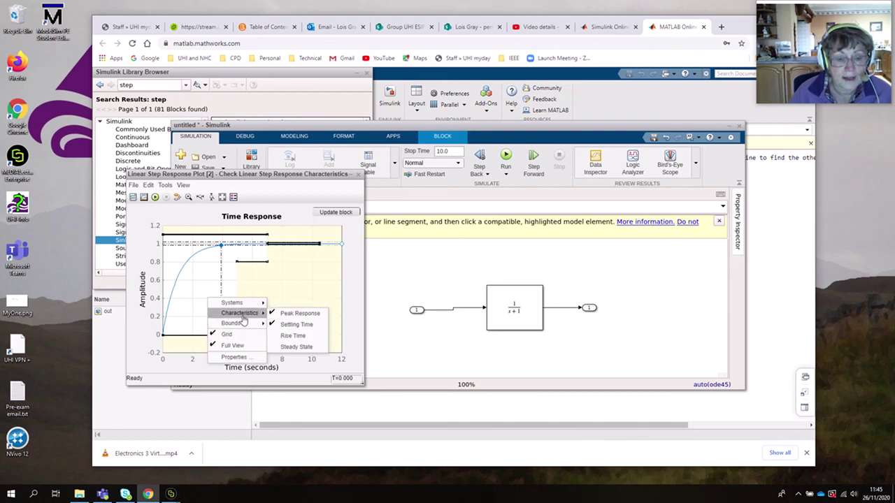
pyautogui.click(291, 336)
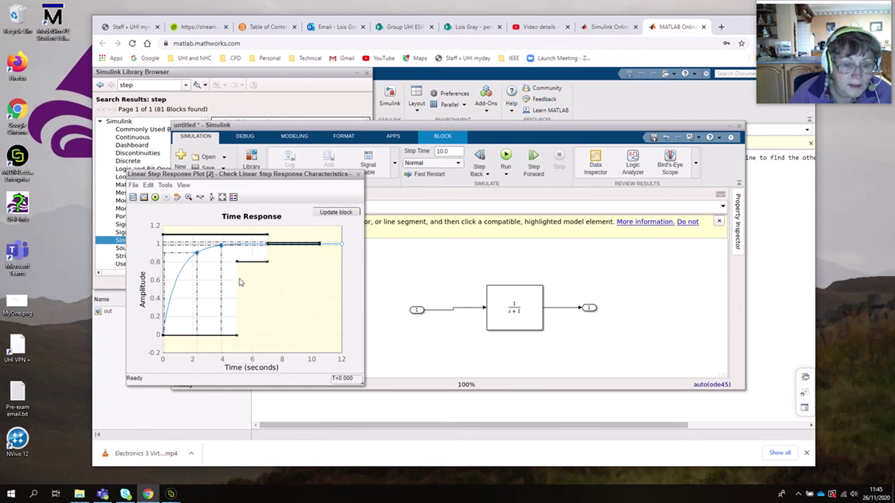
# - Adjust the lower bound segment to end at about 6 seconds at zero amplitude, and delete the bounds from the step response plot
pyautogui.moveTo(237, 339); pyautogui.dragTo(306, 337)
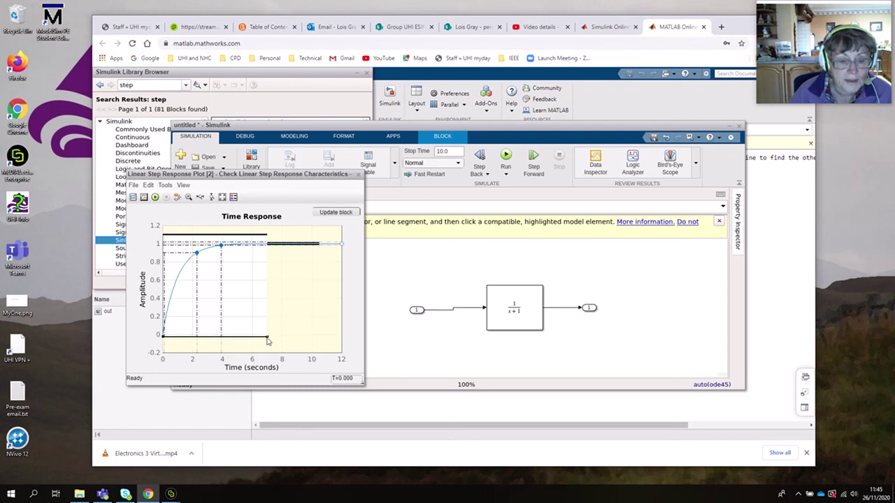
pyautogui.moveTo(267, 340); pyautogui.dragTo(262, 360)
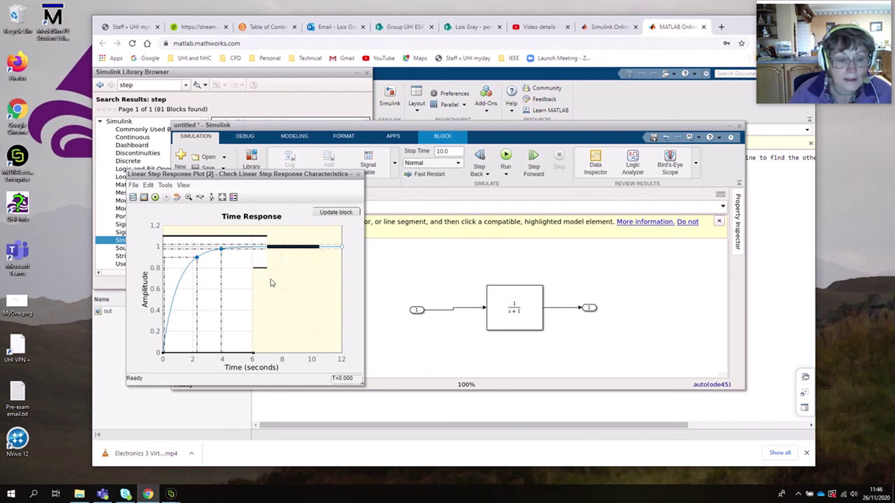
pyautogui.rightClick(272, 283)
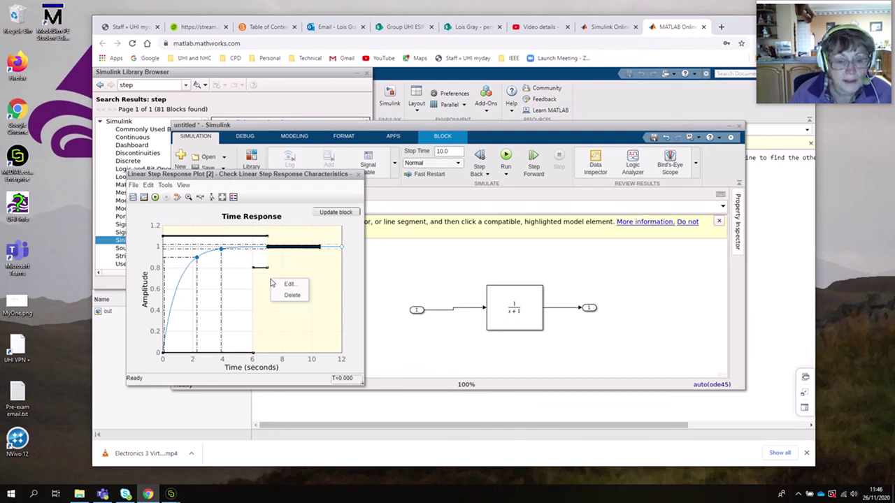
pyautogui.click(286, 295)
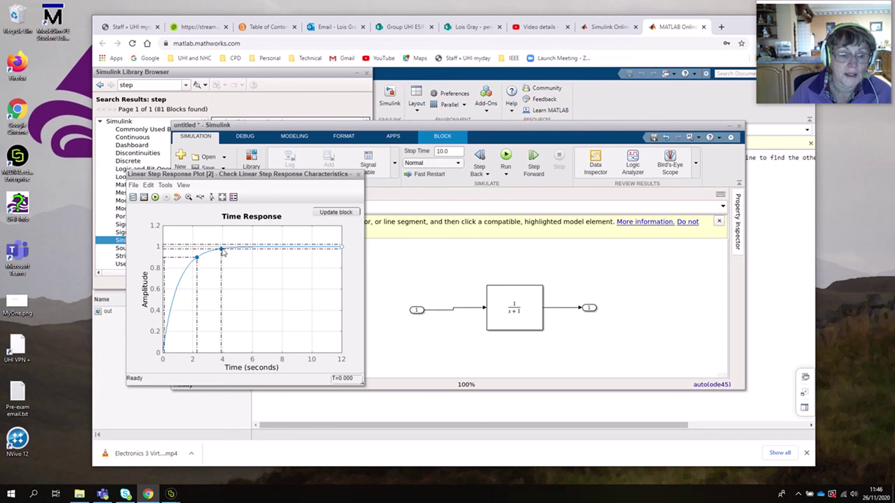
# - Display the settling time and rise time labels on the response curve and arrange them so they do not overlap
pyautogui.moveTo(222, 251)
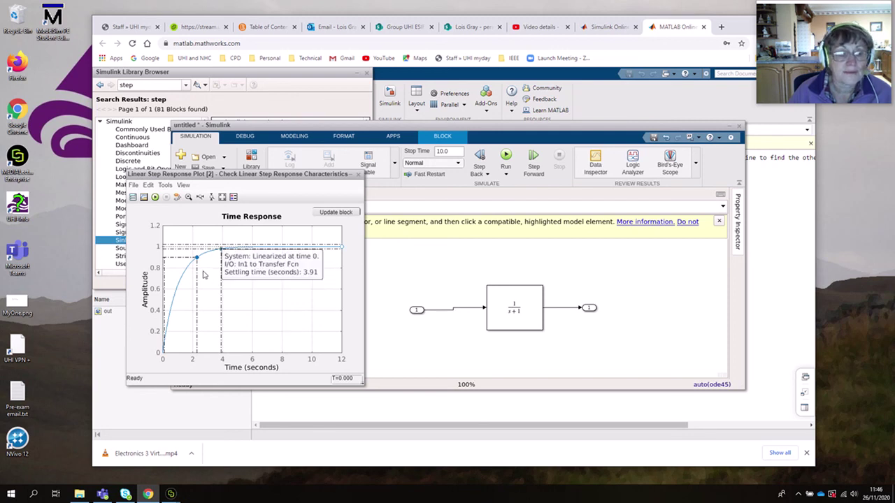
pyautogui.moveTo(197, 262)
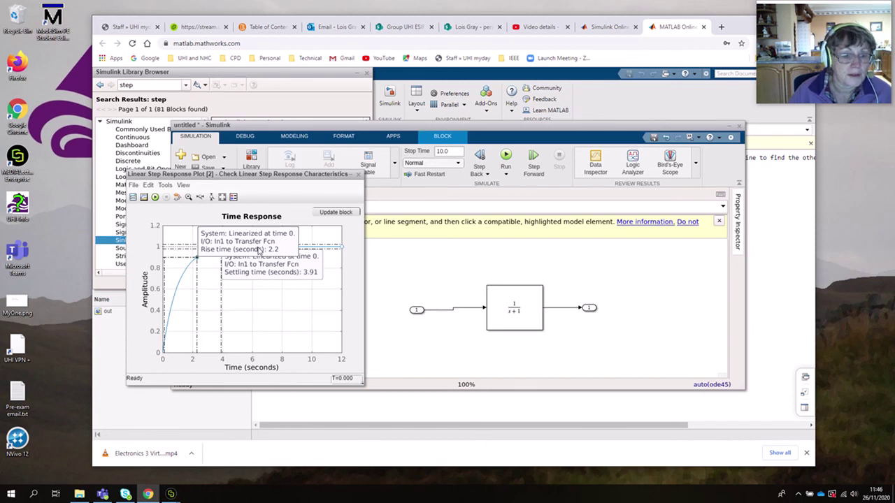
pyautogui.moveTo(261, 242); pyautogui.dragTo(186, 230)
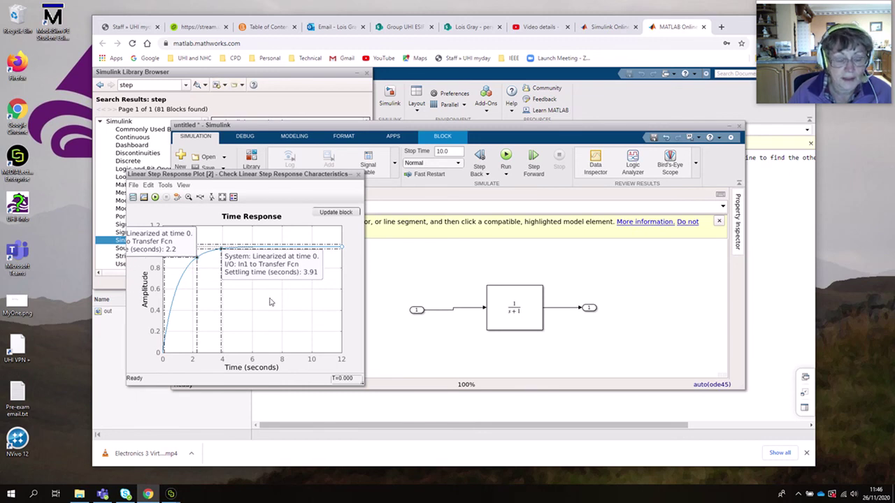
pyautogui.moveTo(279, 277); pyautogui.dragTo(282, 232)
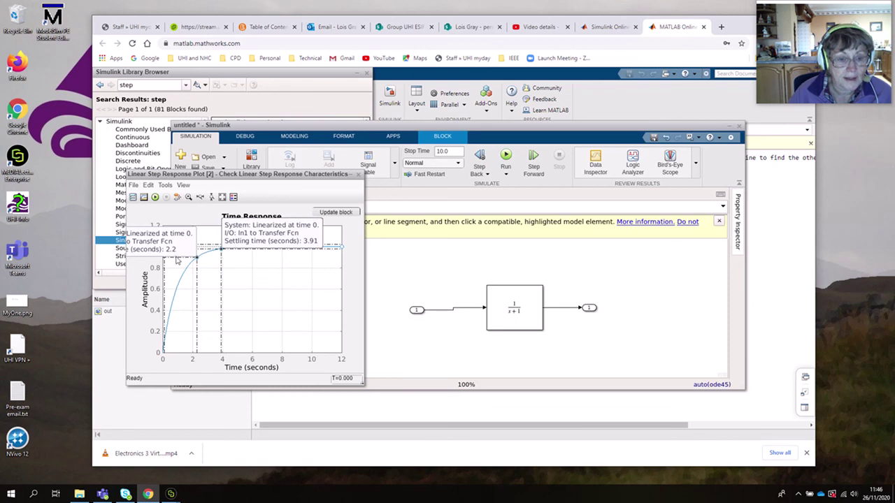
pyautogui.moveTo(174, 249); pyautogui.dragTo(218, 277)
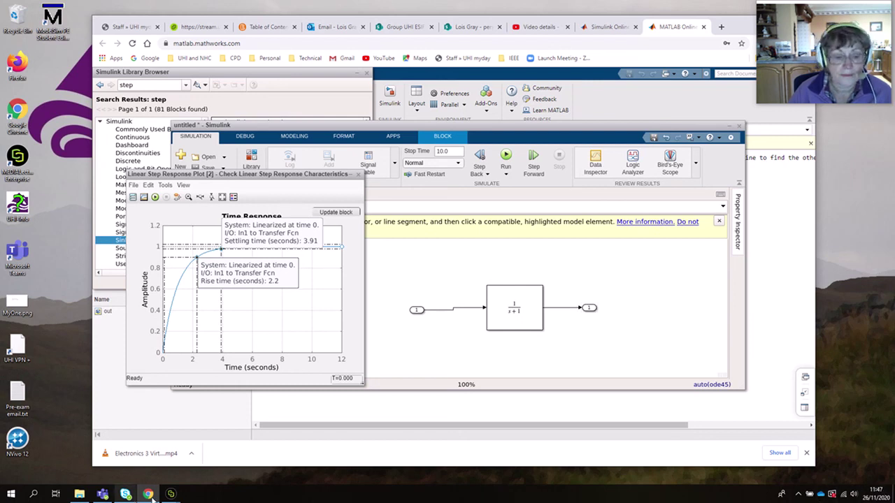
pyautogui.moveTo(234, 481)
pyautogui.click(202, 474)
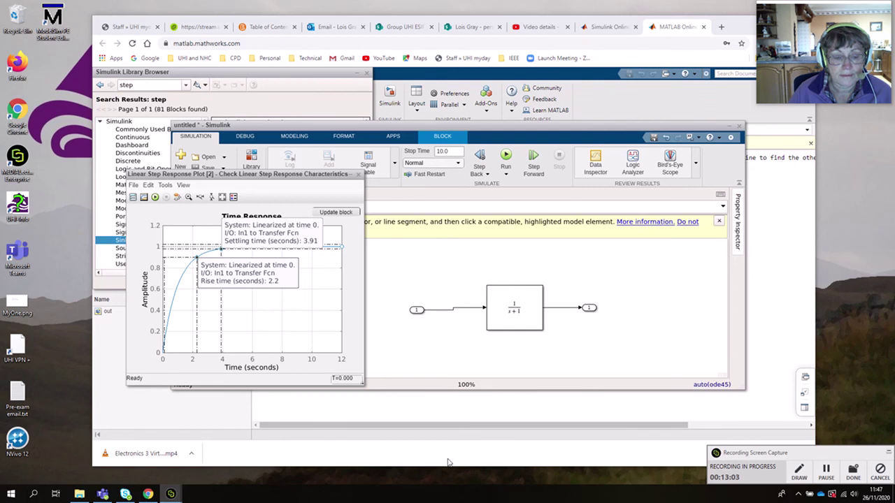